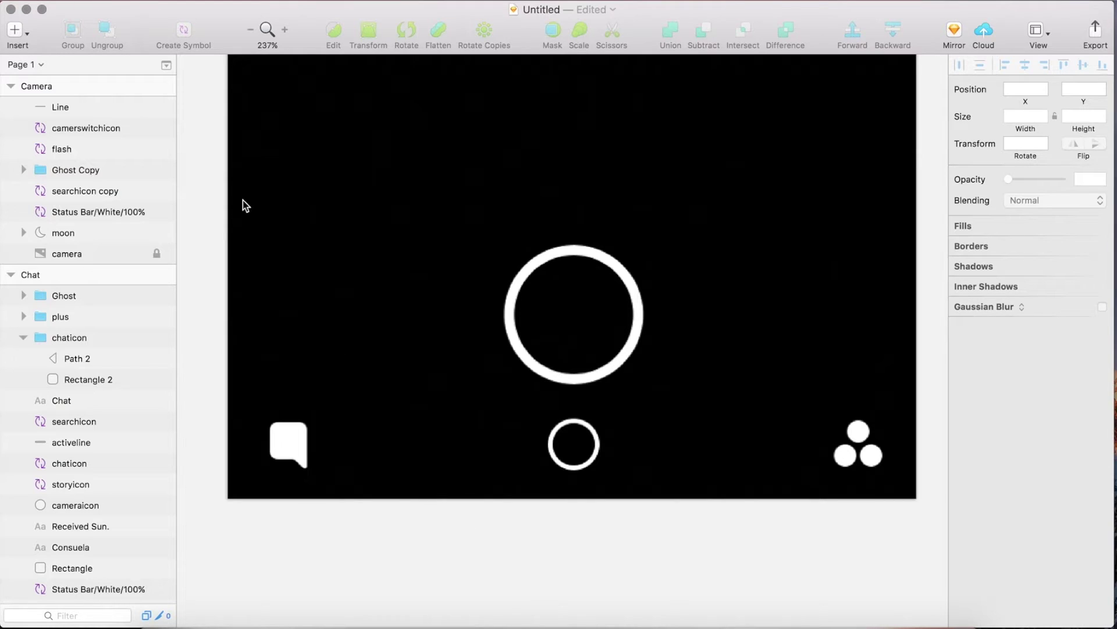
Insert the chaticon symbol over the bottom-left chat bubble and enlarge it to 21×26
left_click(27, 37)
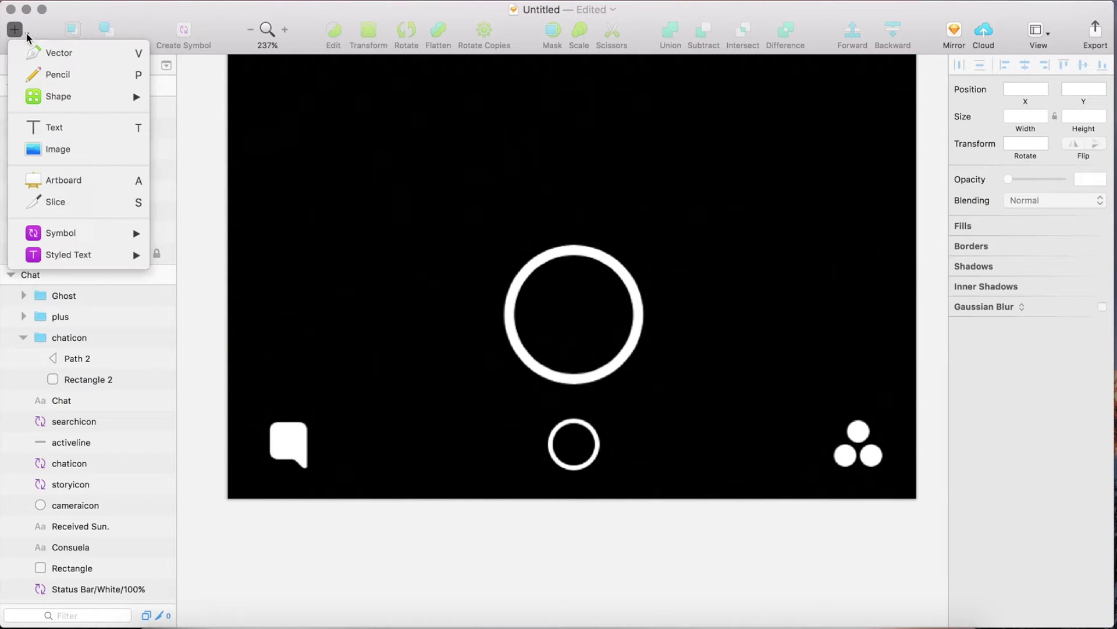
mouse_move(73, 234)
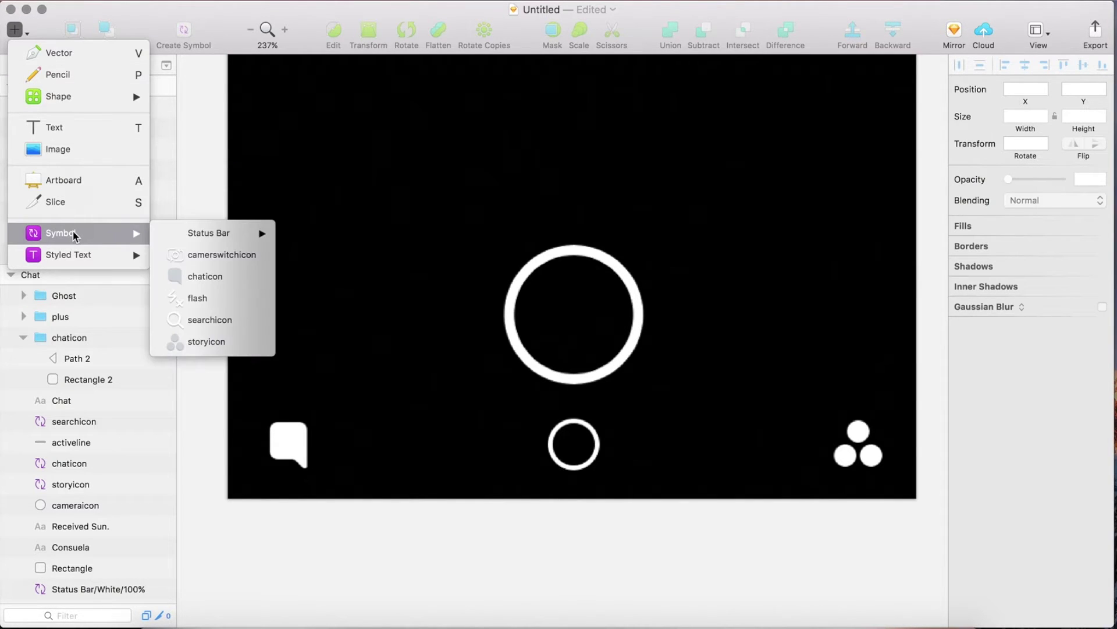
left_click(208, 277)
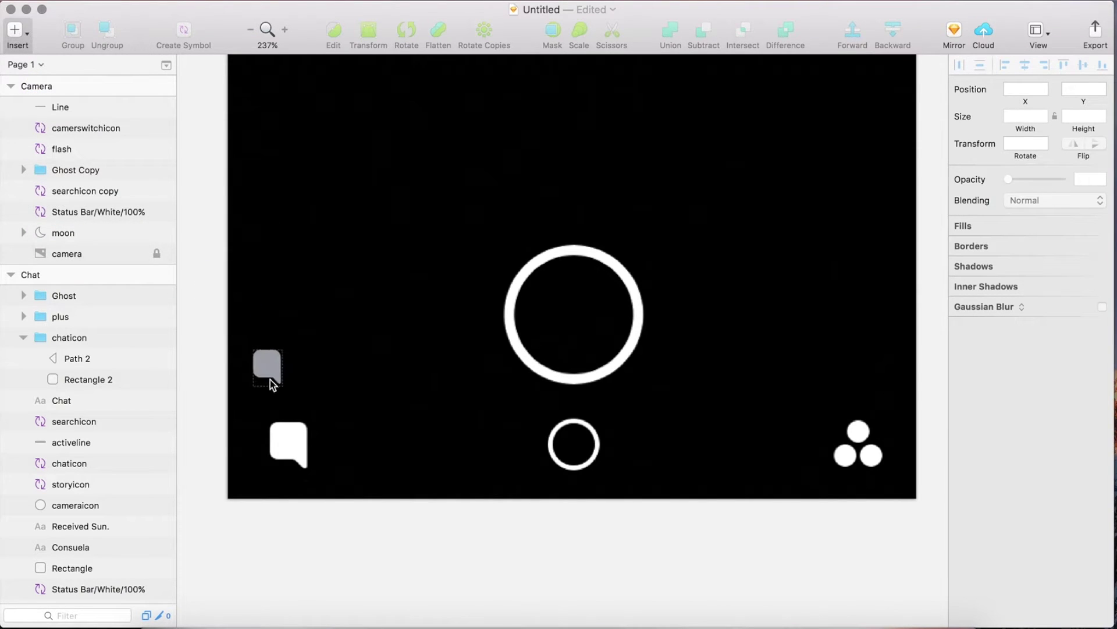
left_click(285, 446)
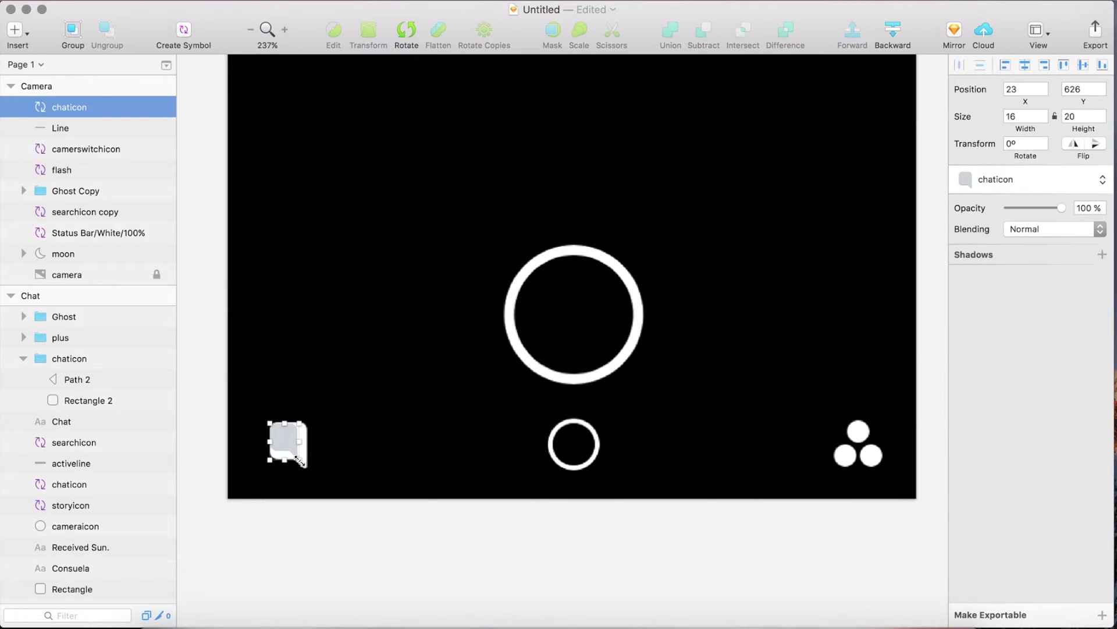
left_click_drag(299, 460, 308, 471)
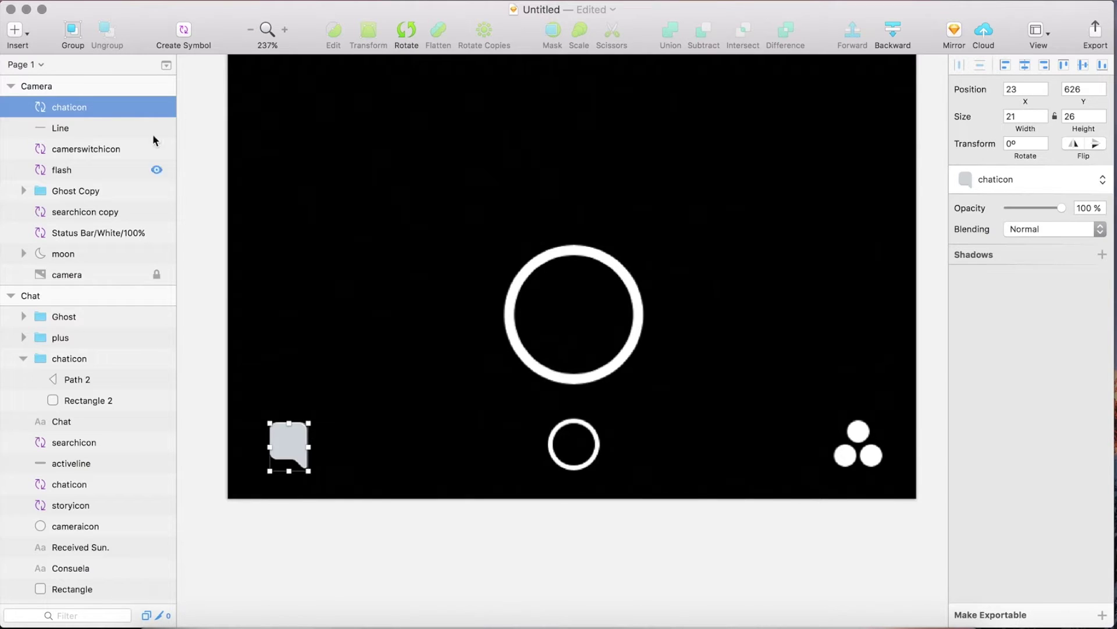
Detach the chaticon layer from its symbol and expand the resulting group
right_click(118, 108)
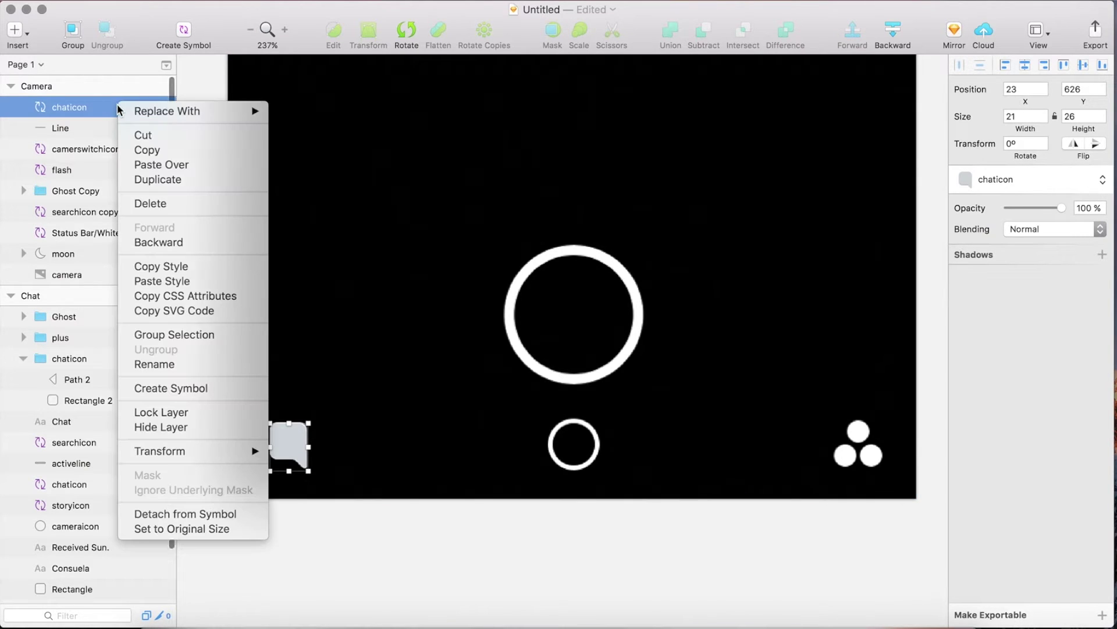
left_click(203, 513)
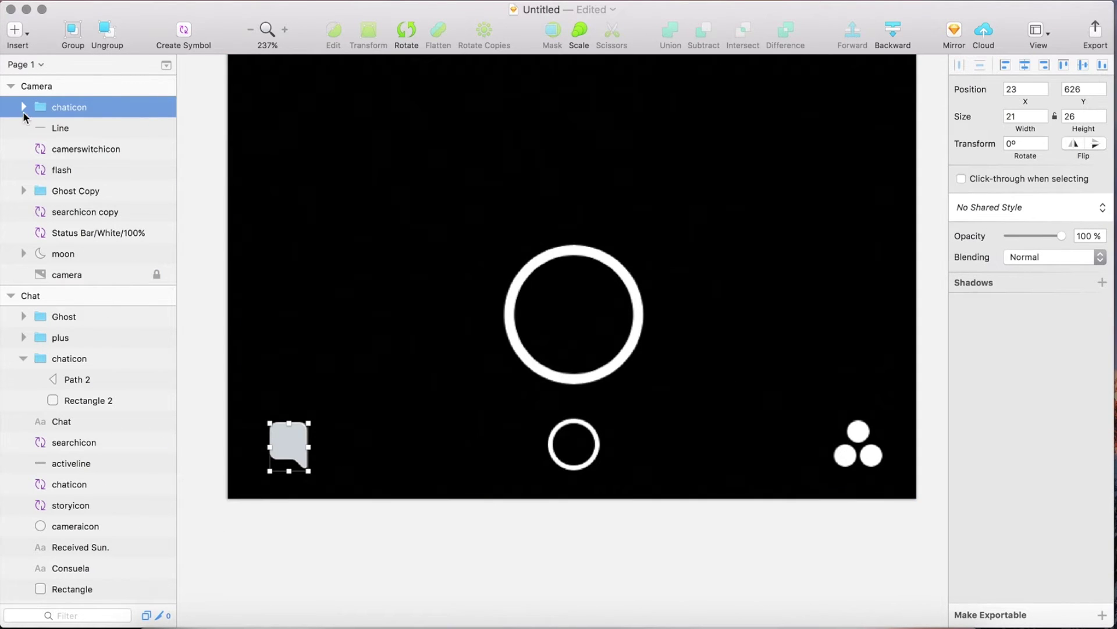
left_click(23, 107)
Fill the chat icon's Path 2 and Rectangle 2 shapes with white FFFFFF
left_click(76, 127)
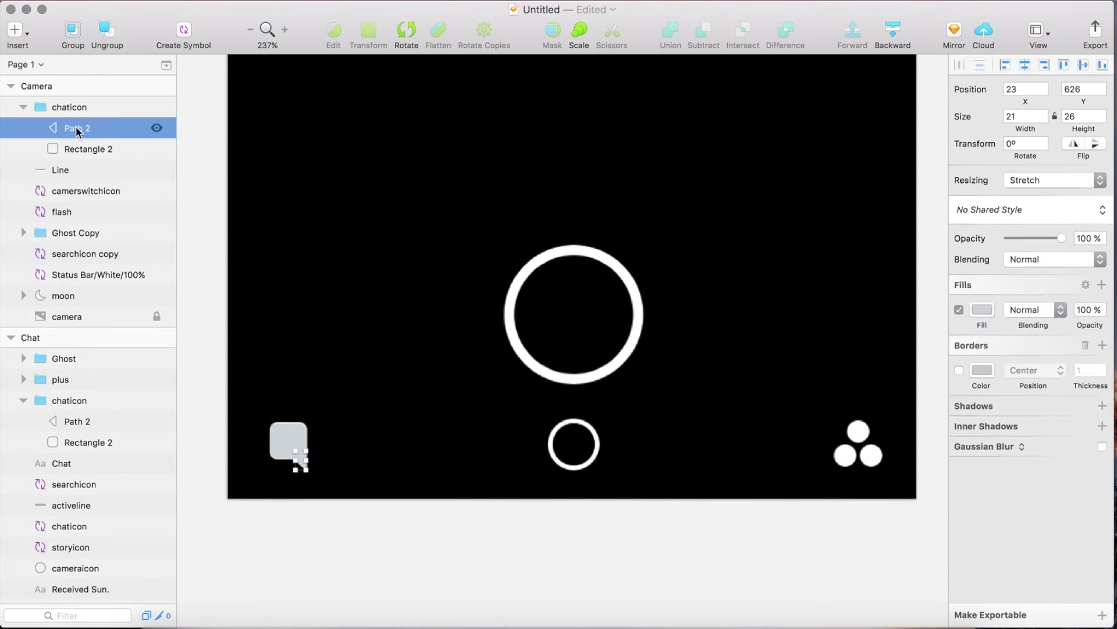
left_click(83, 153, "shift")
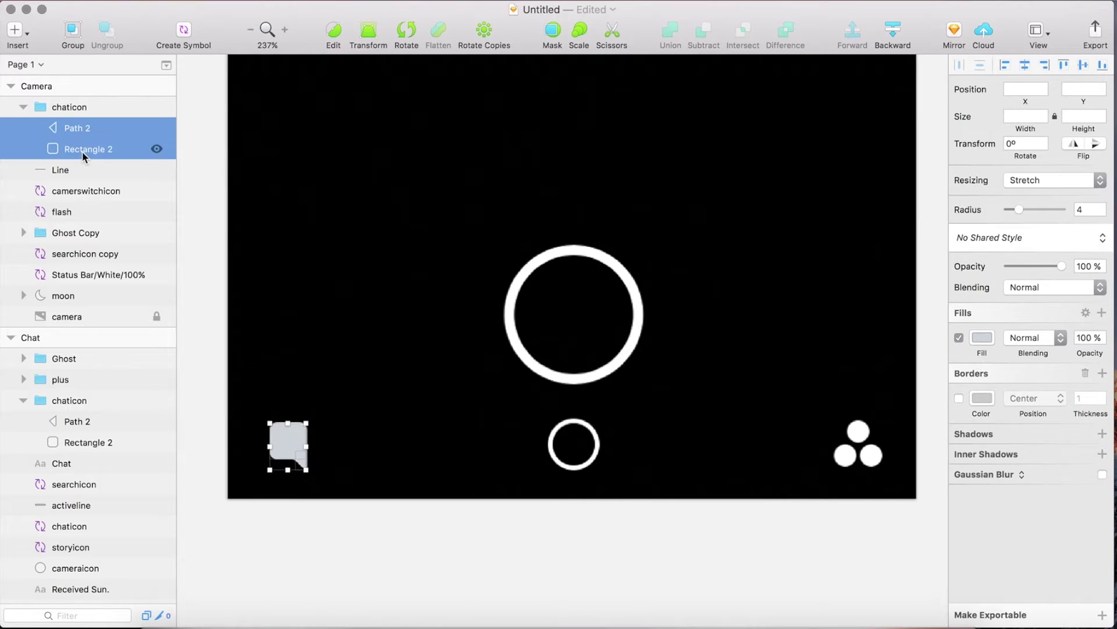
left_click(982, 338)
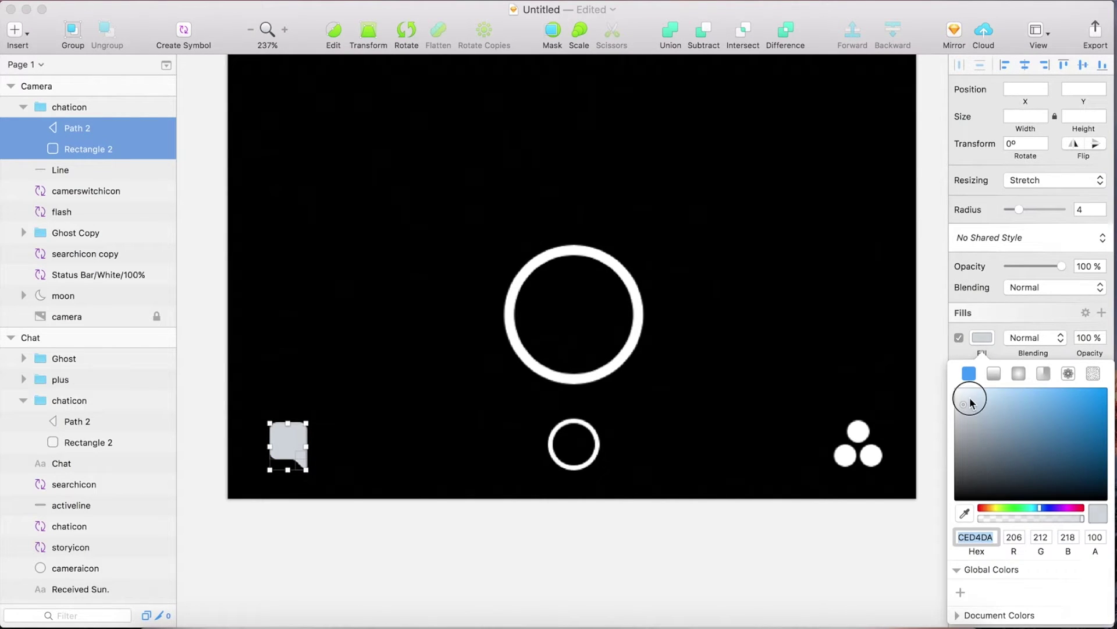
left_click_drag(970, 402, 928, 374)
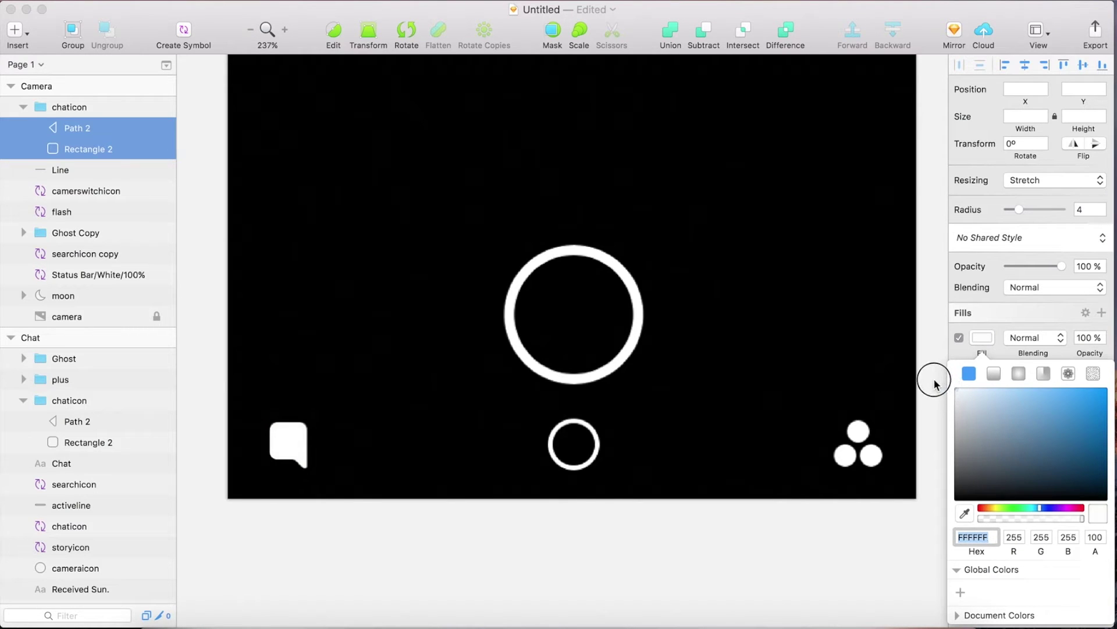
left_click(988, 337)
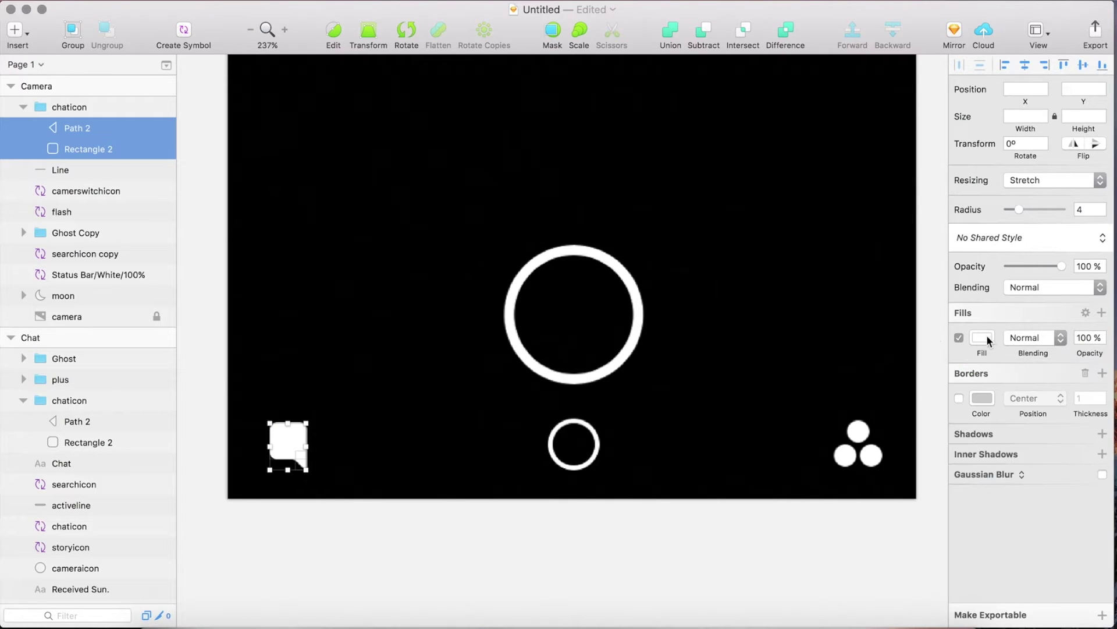
left_click(24, 107)
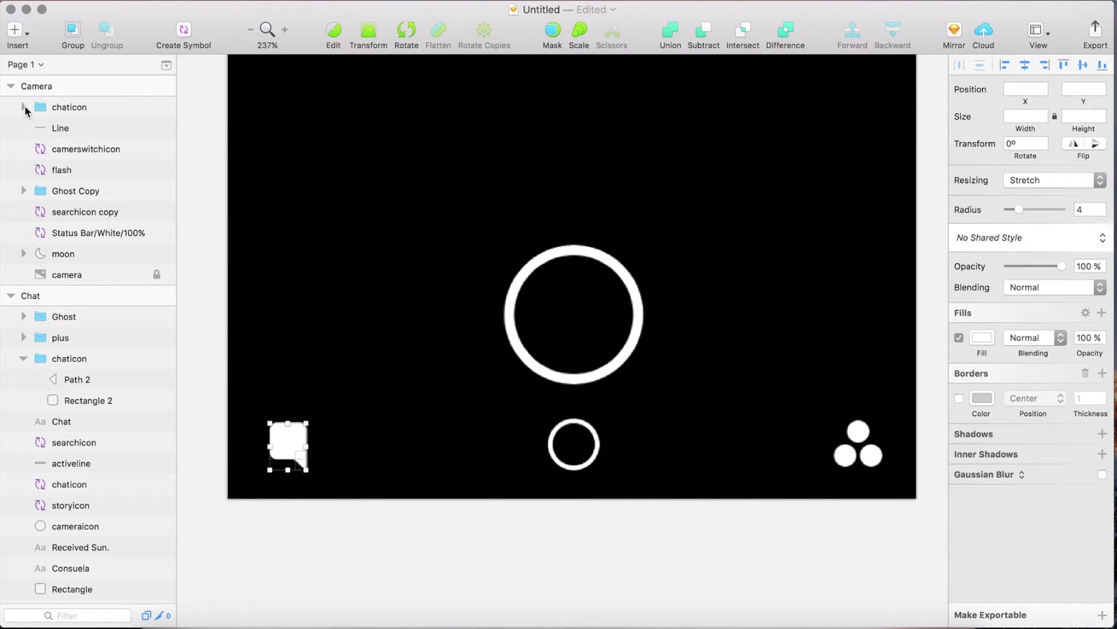
left_click(27, 33)
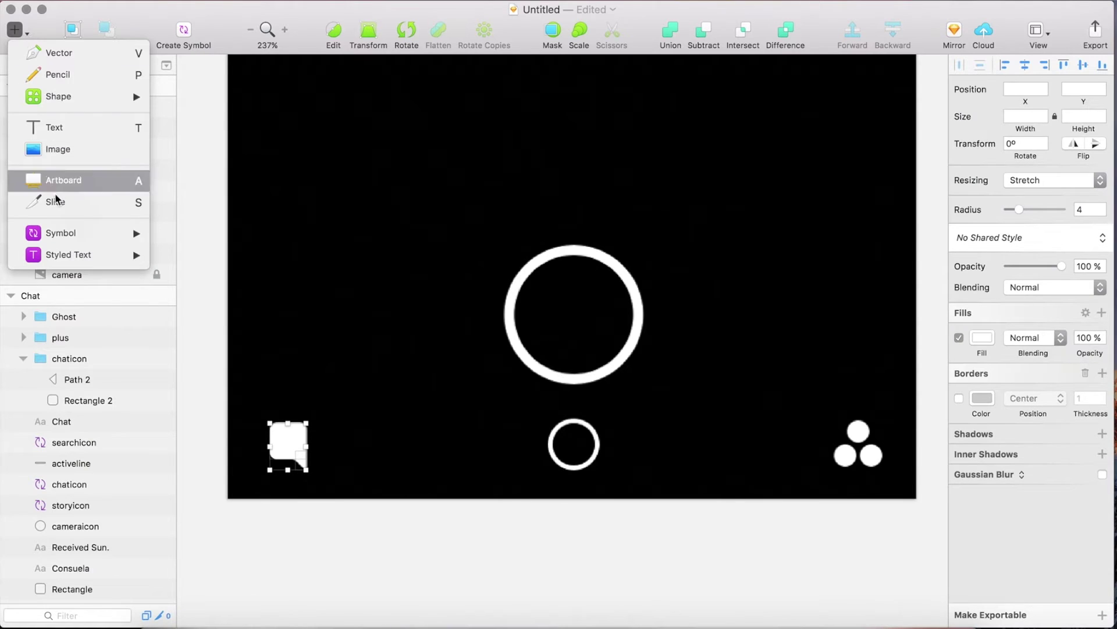
Insert the storyicon symbol over the bottom-right three-circle icon, sized 24×23
mouse_move(72, 233)
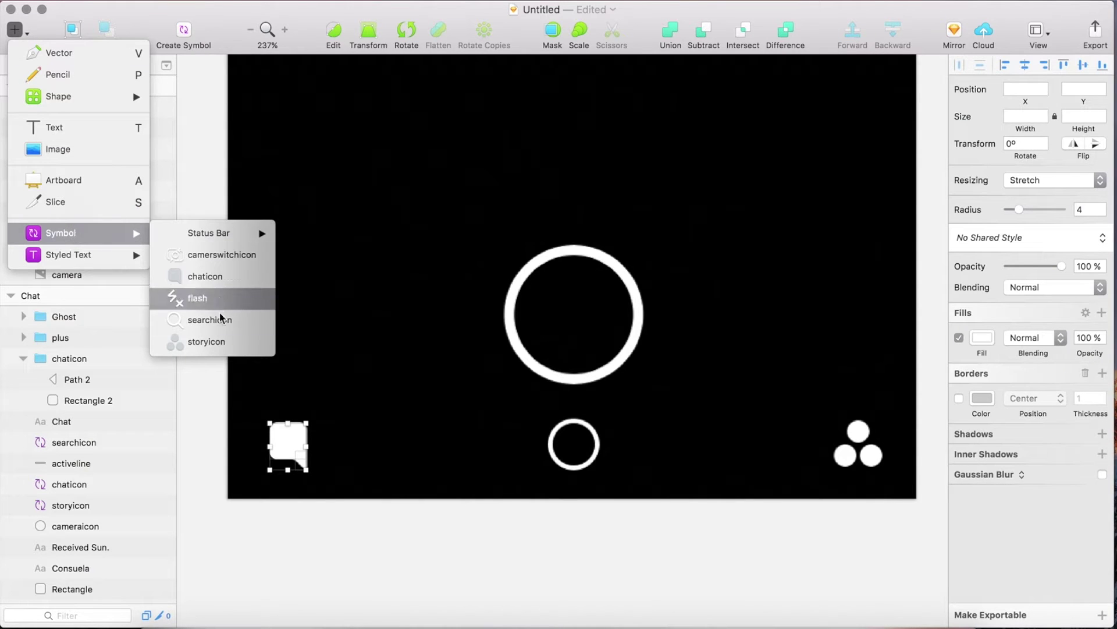
left_click(220, 343)
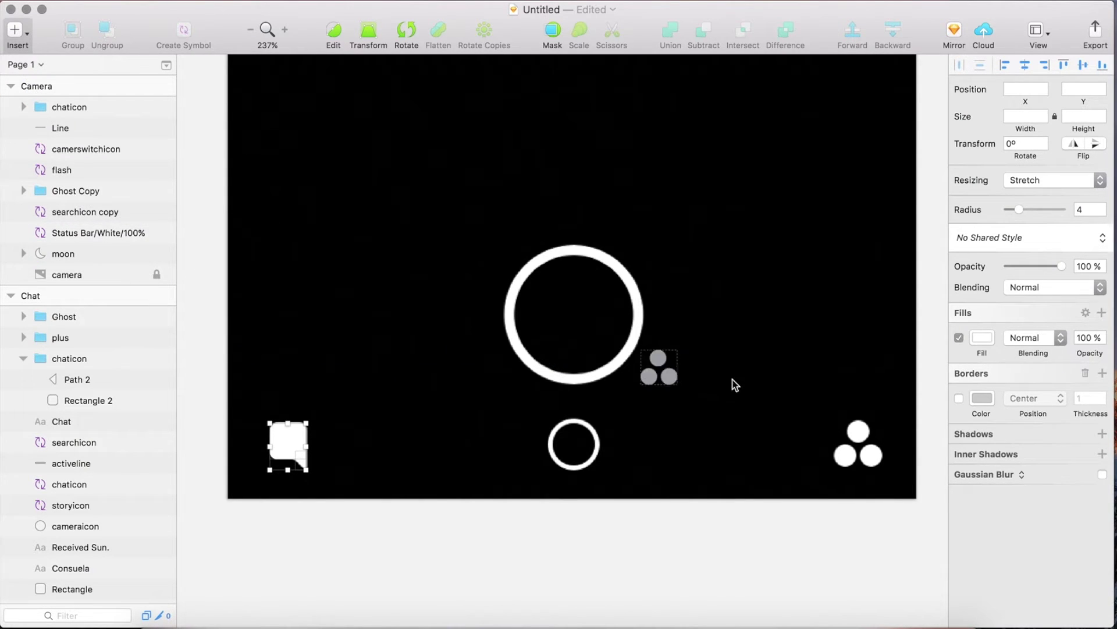
left_click(856, 443)
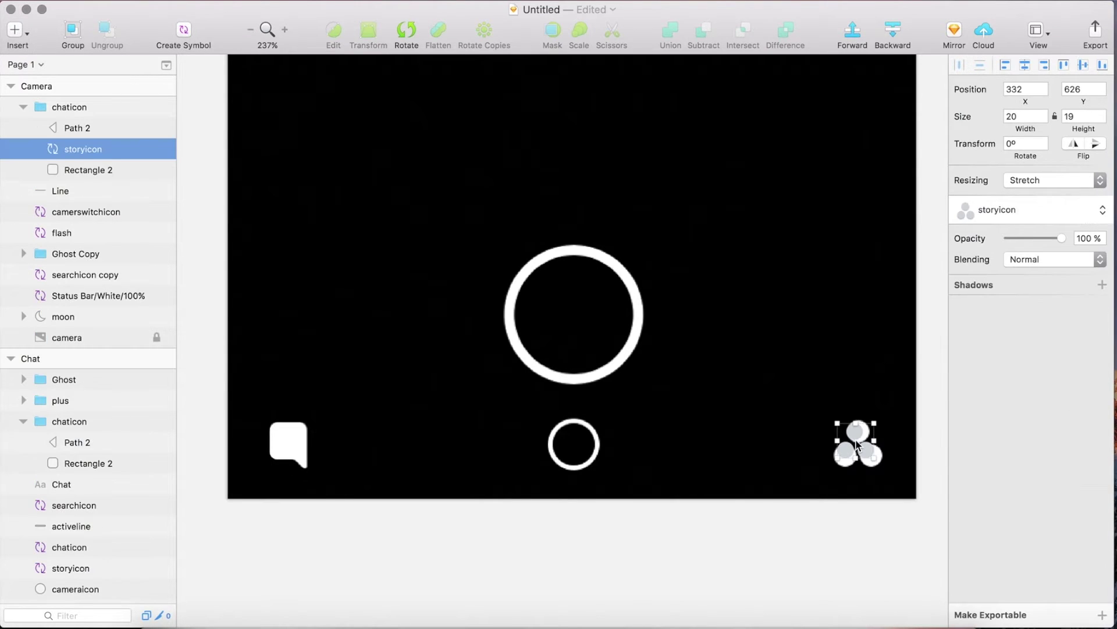
left_click(876, 459)
left_click_drag(877, 459, 884, 466)
Move the storyicon layer to the top of the Camera group
left_click(89, 152)
left_click_drag(88, 151, 82, 99)
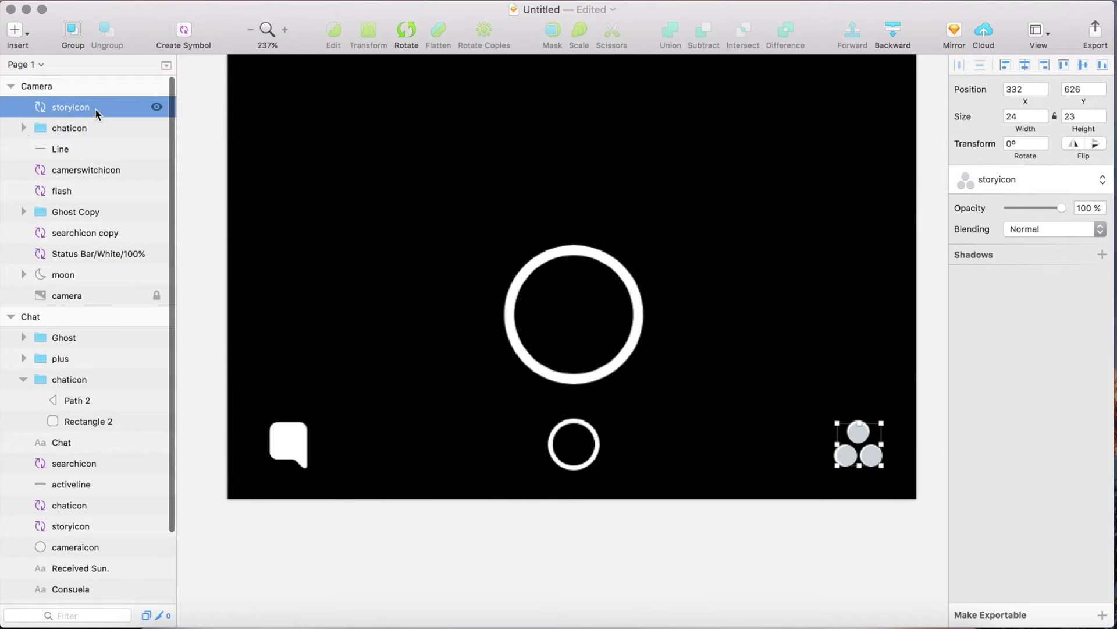
right_click(95, 108)
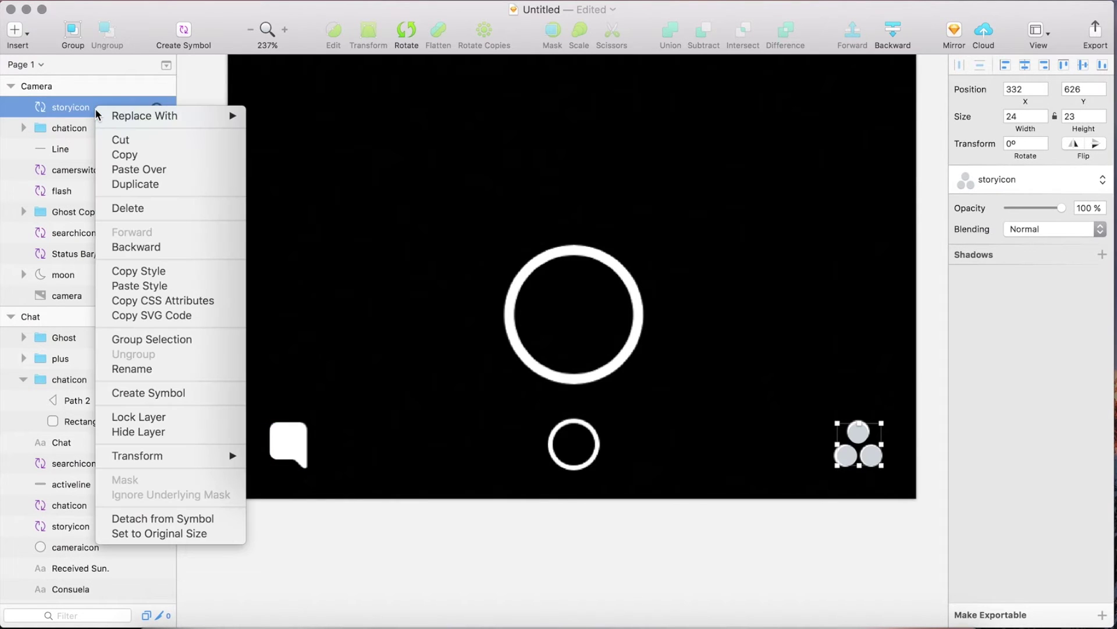
Detach the storyicon from its symbol and select its three oval dots
left_click(180, 518)
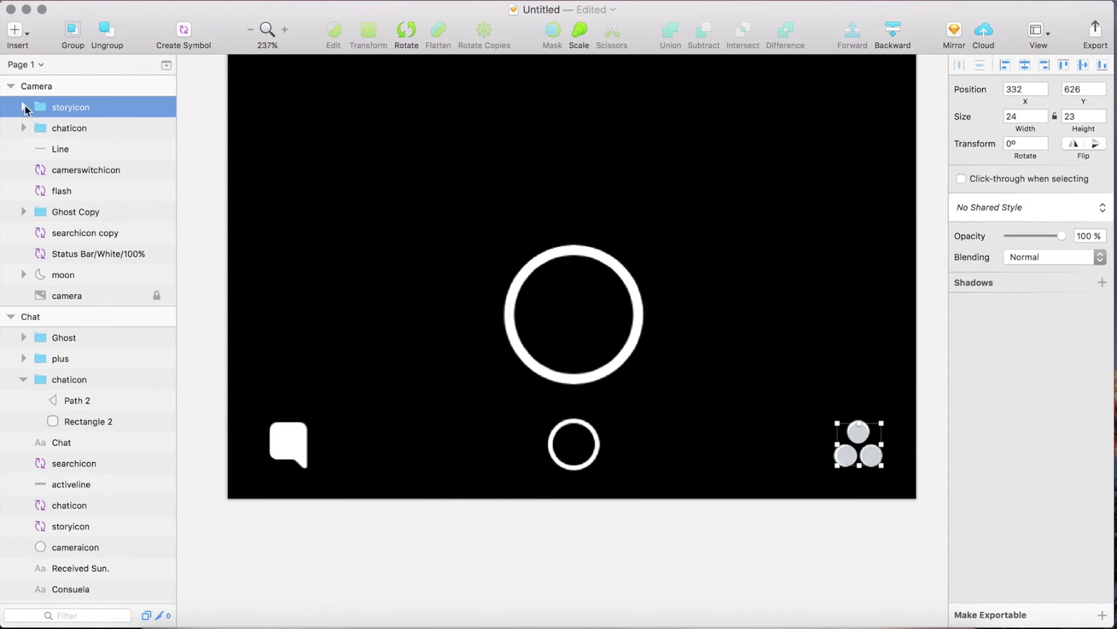
left_click(24, 107)
left_click(81, 129)
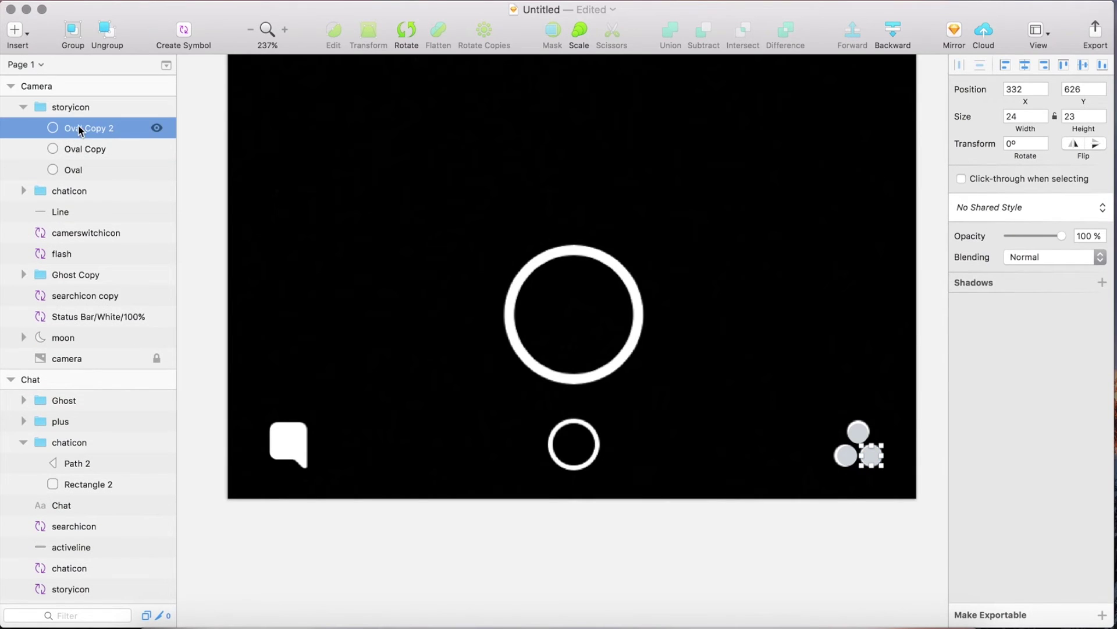
left_click(88, 169, "shift")
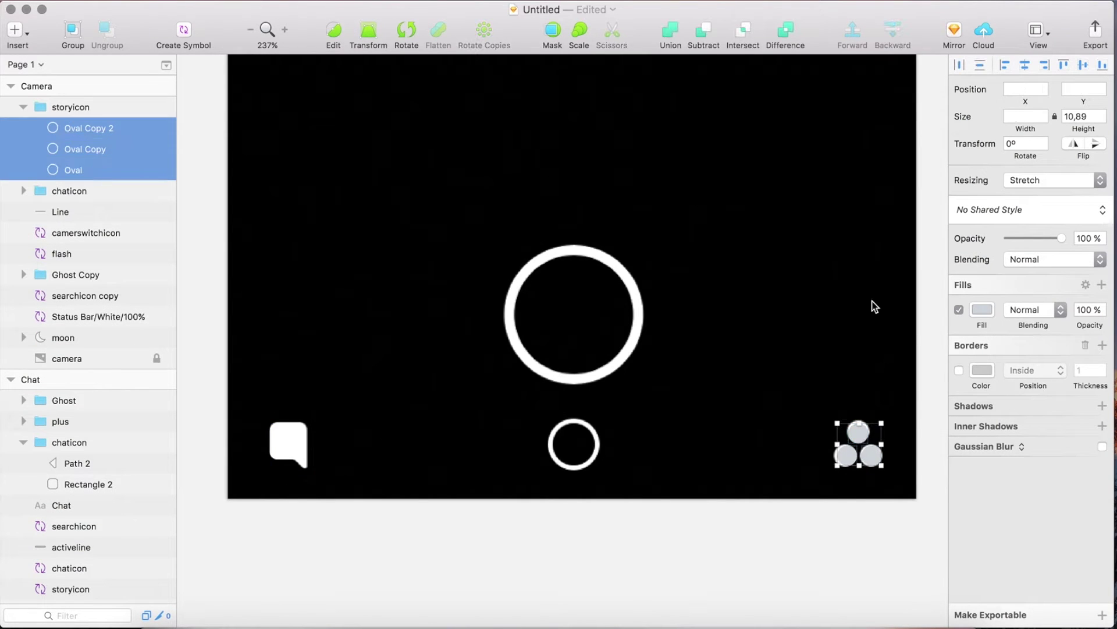
Fill the three story-icon dots with white FFFFFF
left_click(983, 311)
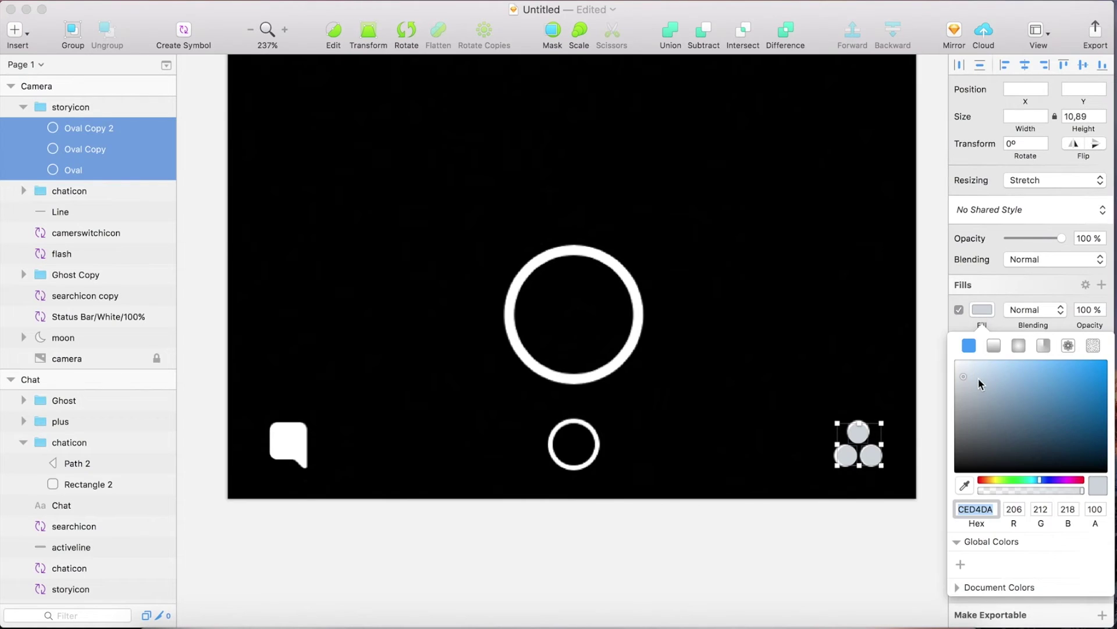
left_click_drag(976, 378, 955, 361)
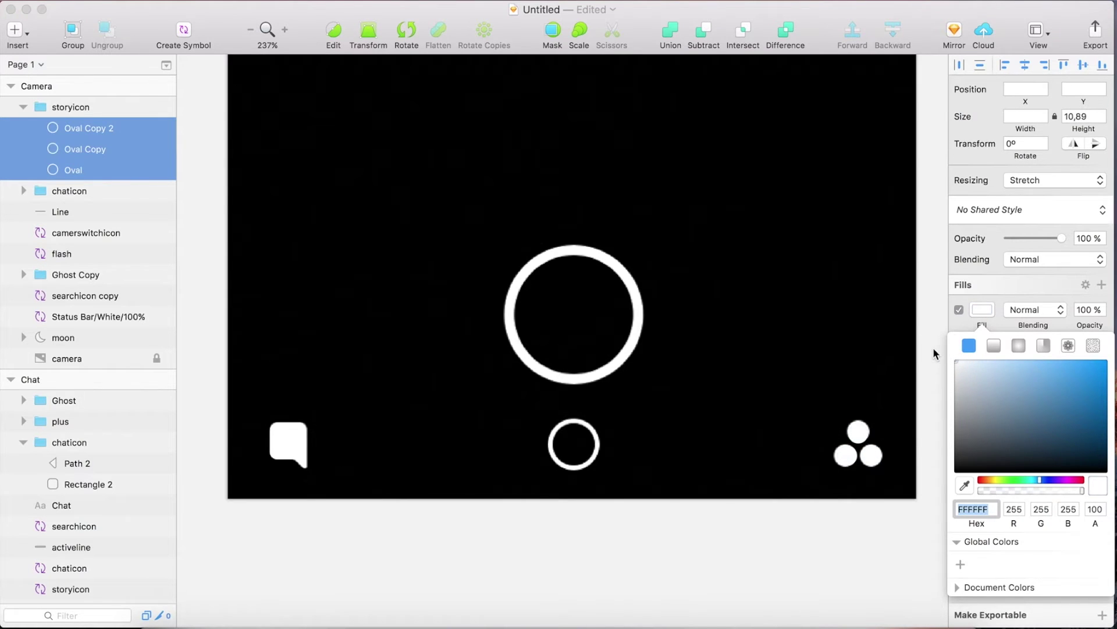
left_click(986, 306)
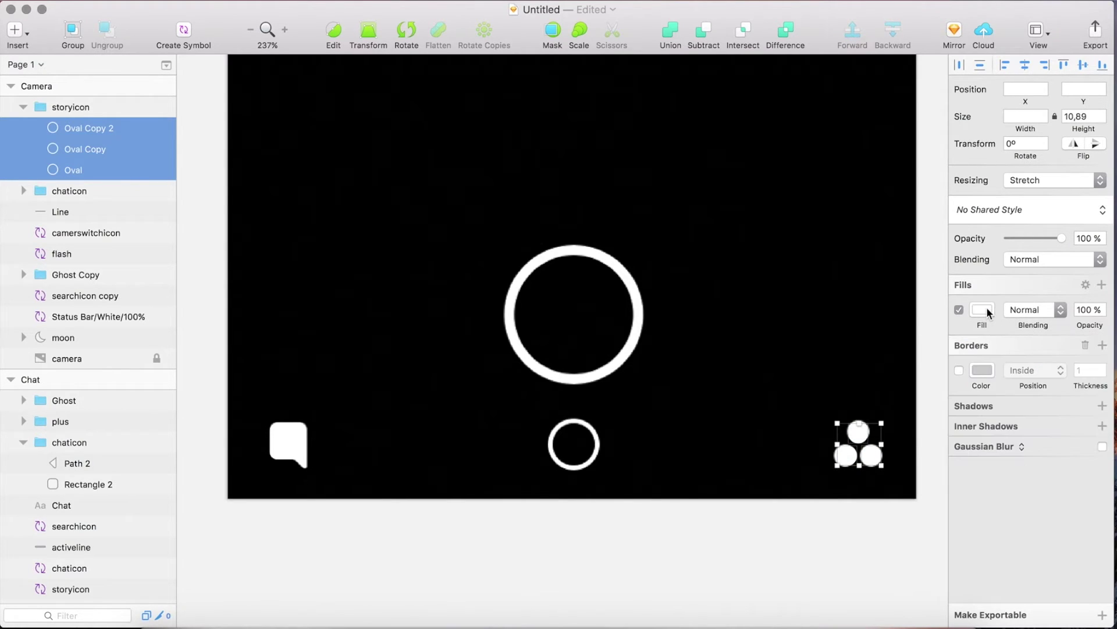
left_click(23, 107)
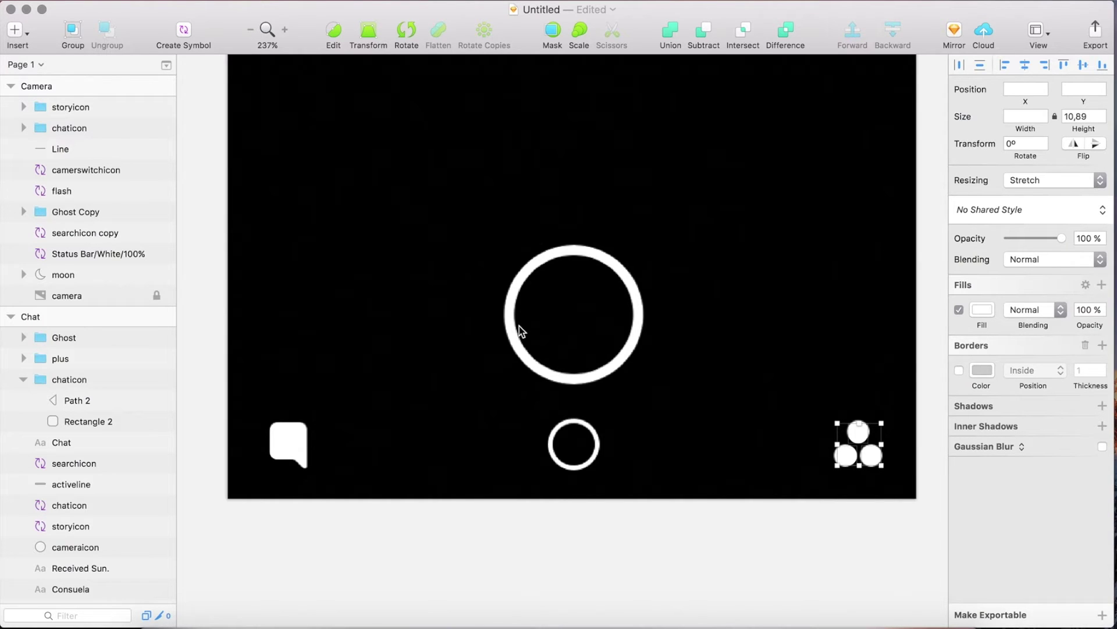
key("o")
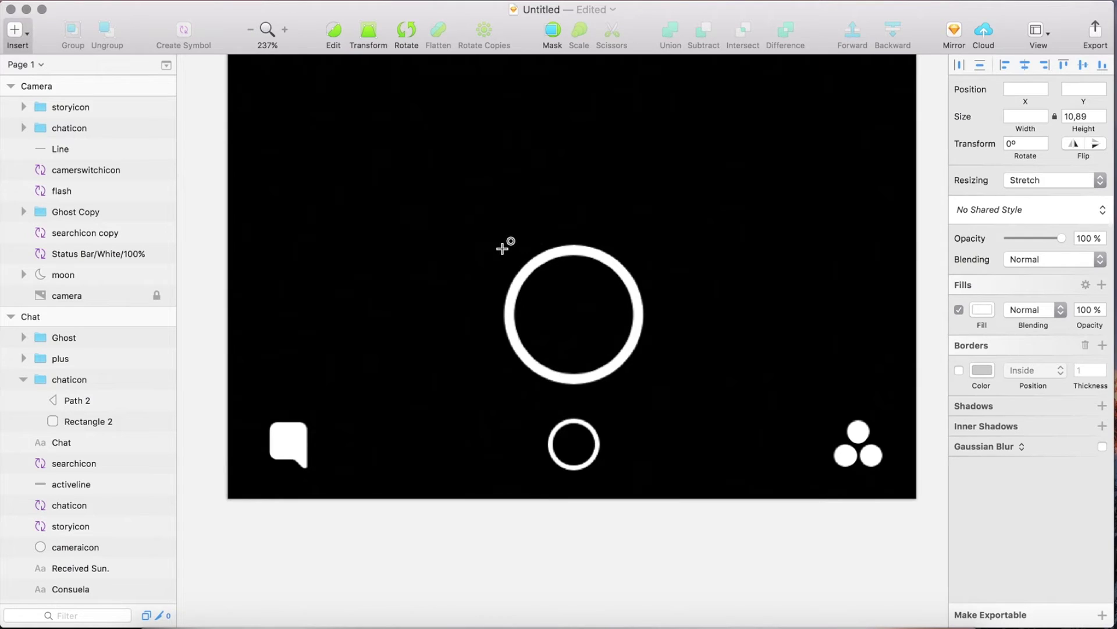
Draw a 76×76 circle aligned over the shutter ring
left_click_drag(501, 250, 643, 401)
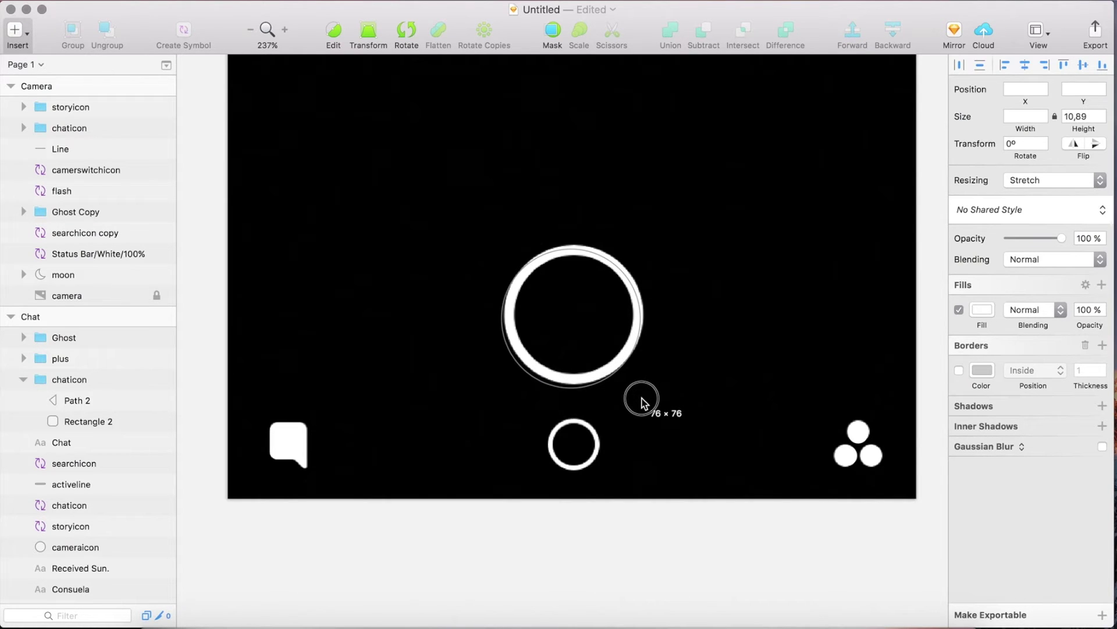
left_click_drag(642, 398, 641, 398)
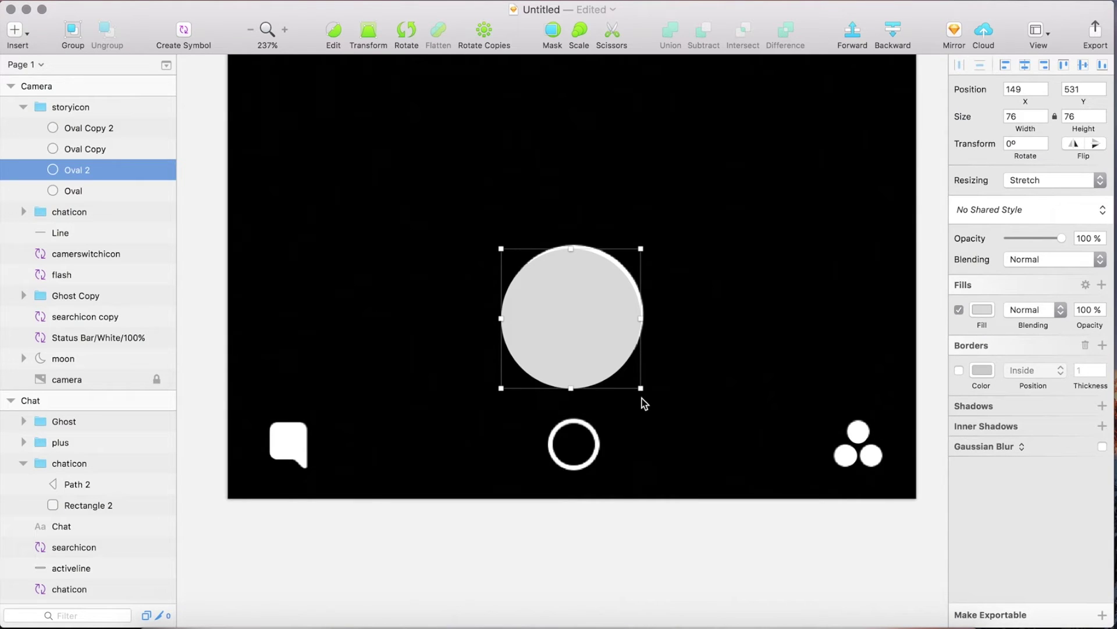
key("Right")
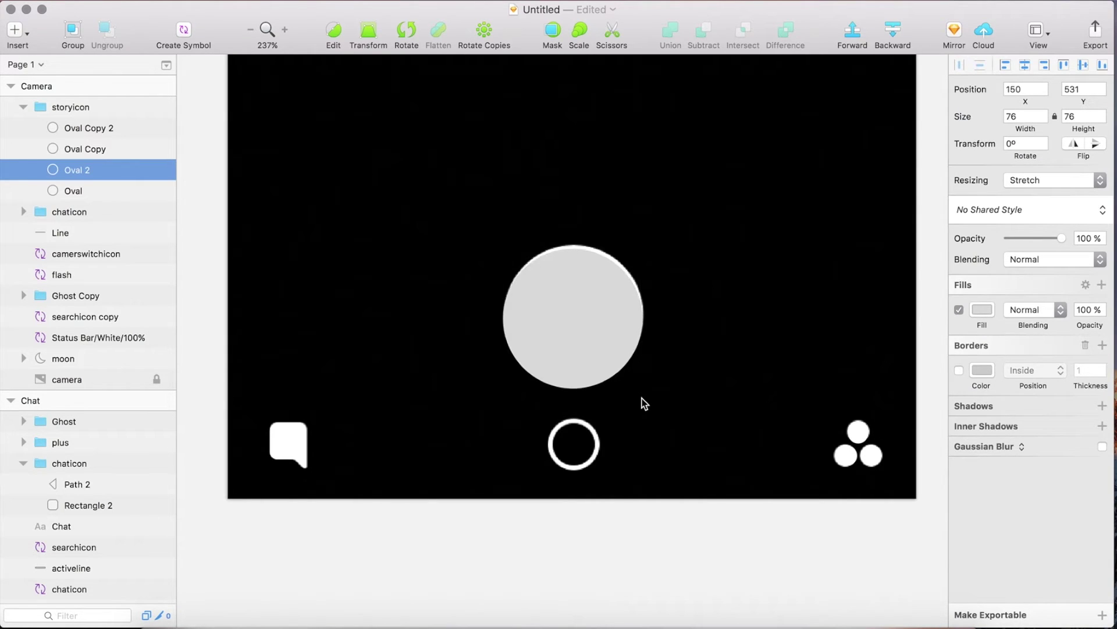
key("Up")
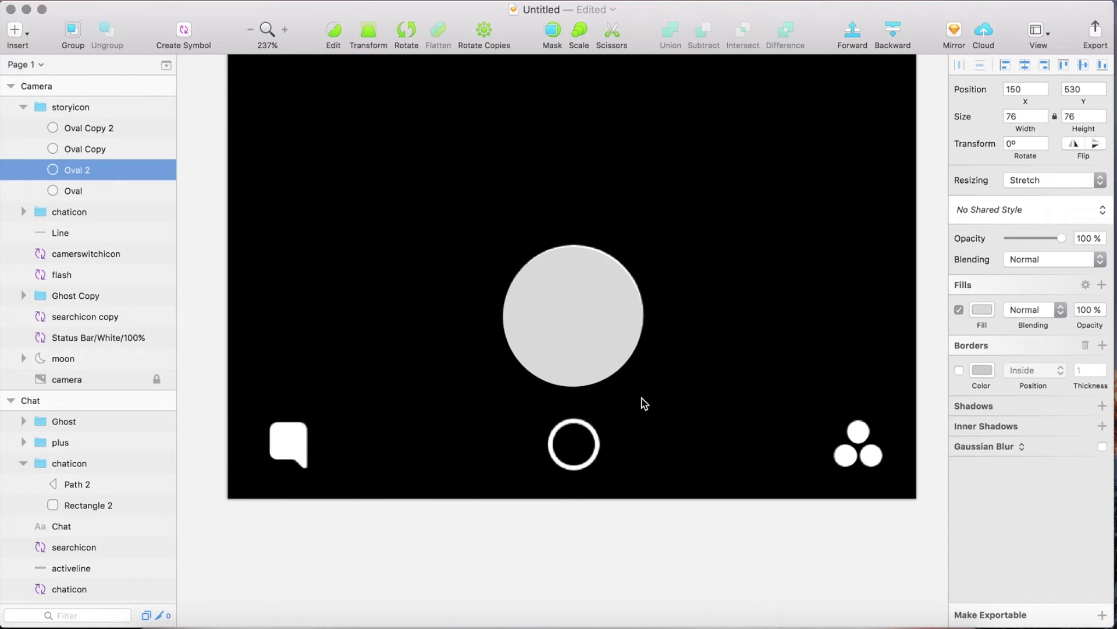
Remove the circle's fill and give it a 6-pixel white FFFFFF border
left_click(959, 311)
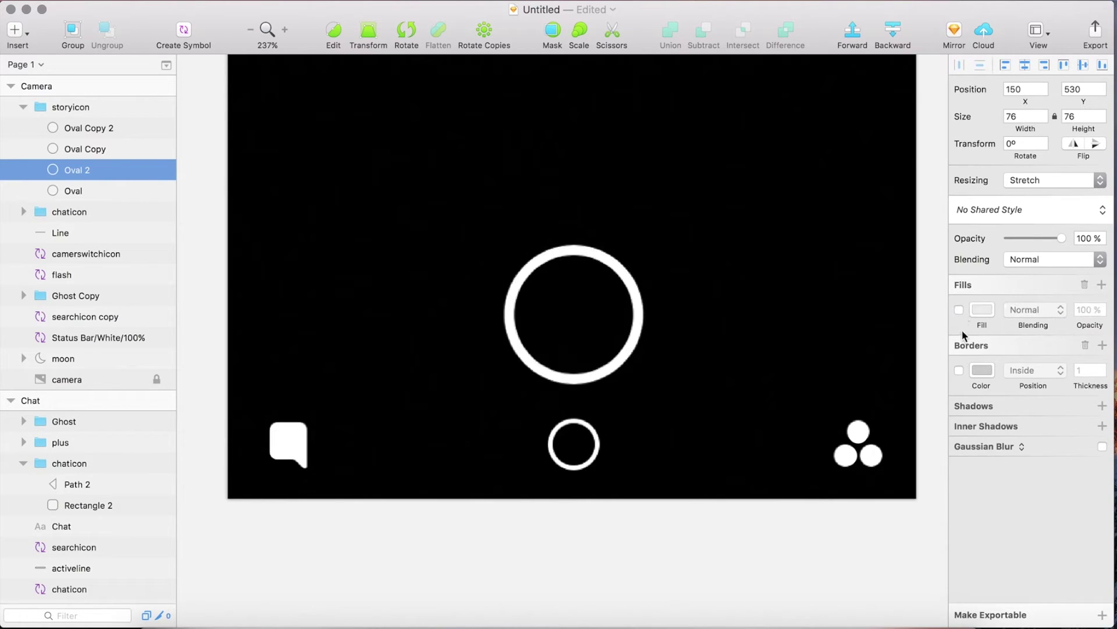
left_click(960, 371)
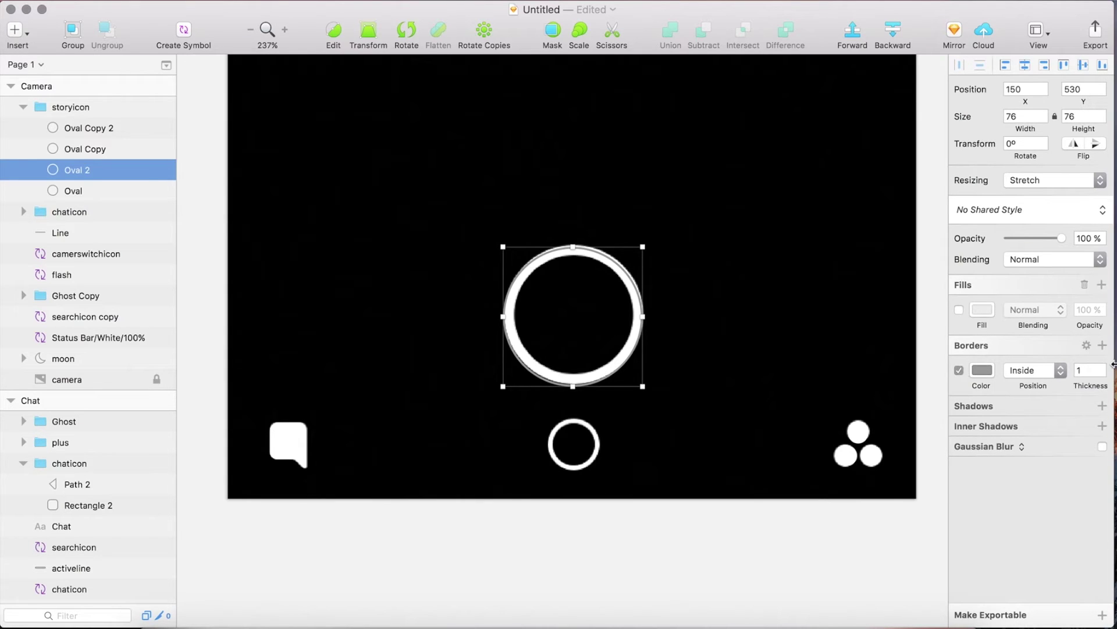
left_click(1089, 371)
type("6")
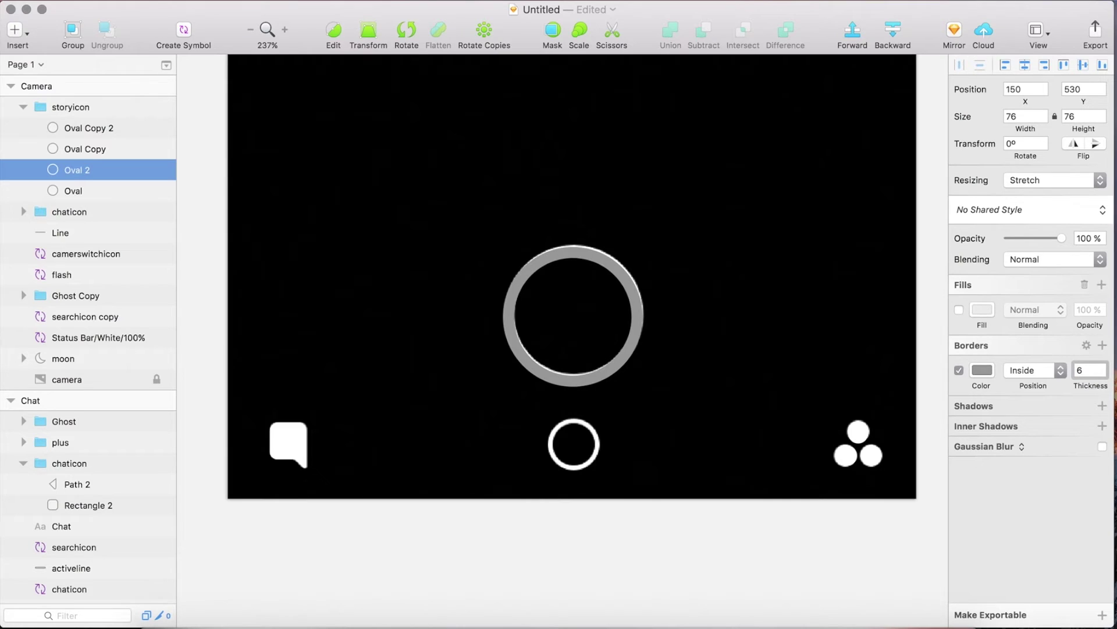
left_click(983, 370)
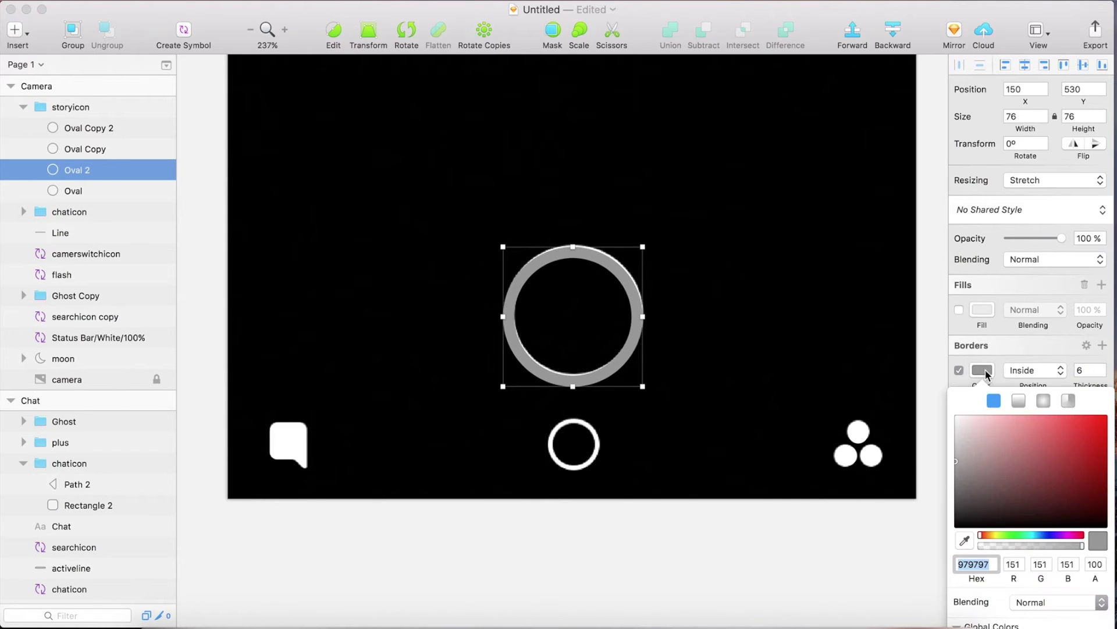
left_click_drag(965, 429, 945, 401)
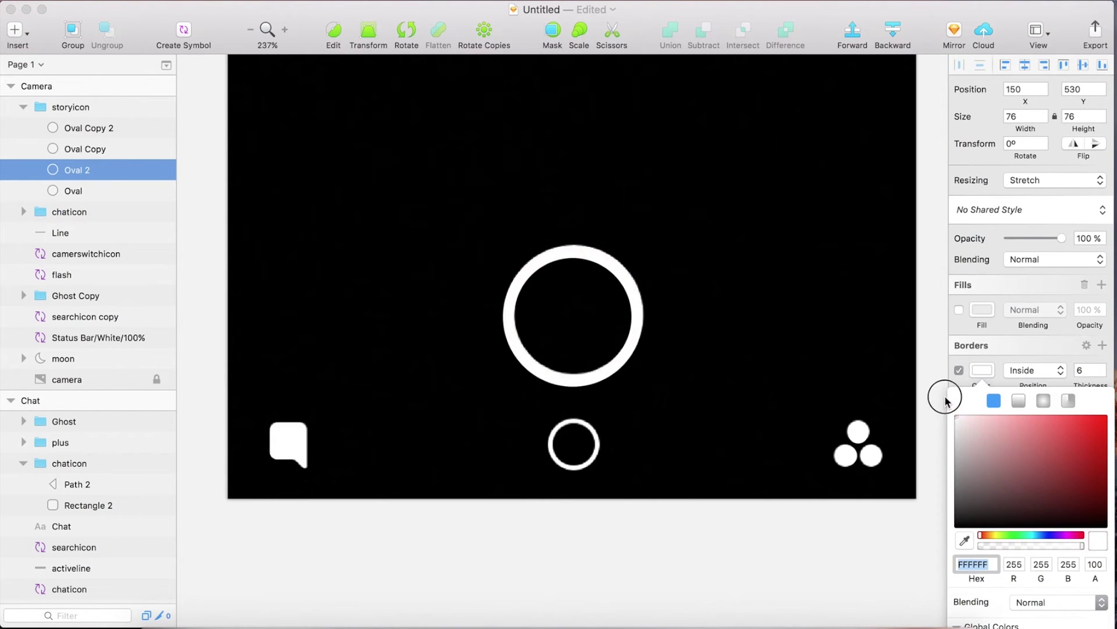
left_click(983, 369)
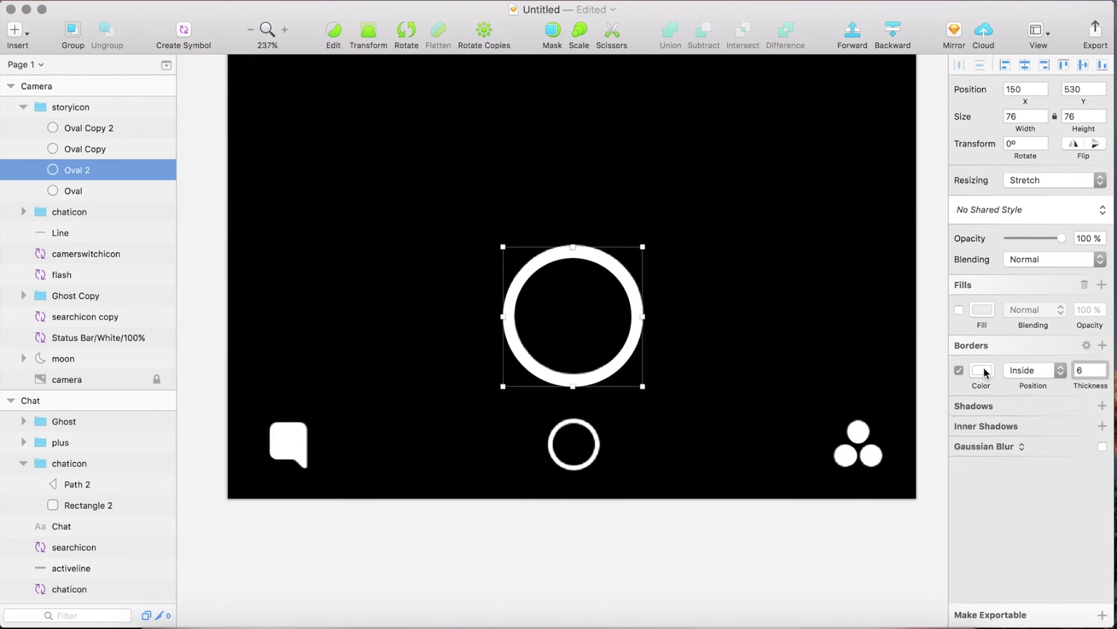
Add a black shadow to the ring with Y offset 0, blur 2 and 30% opacity
left_click(1103, 406)
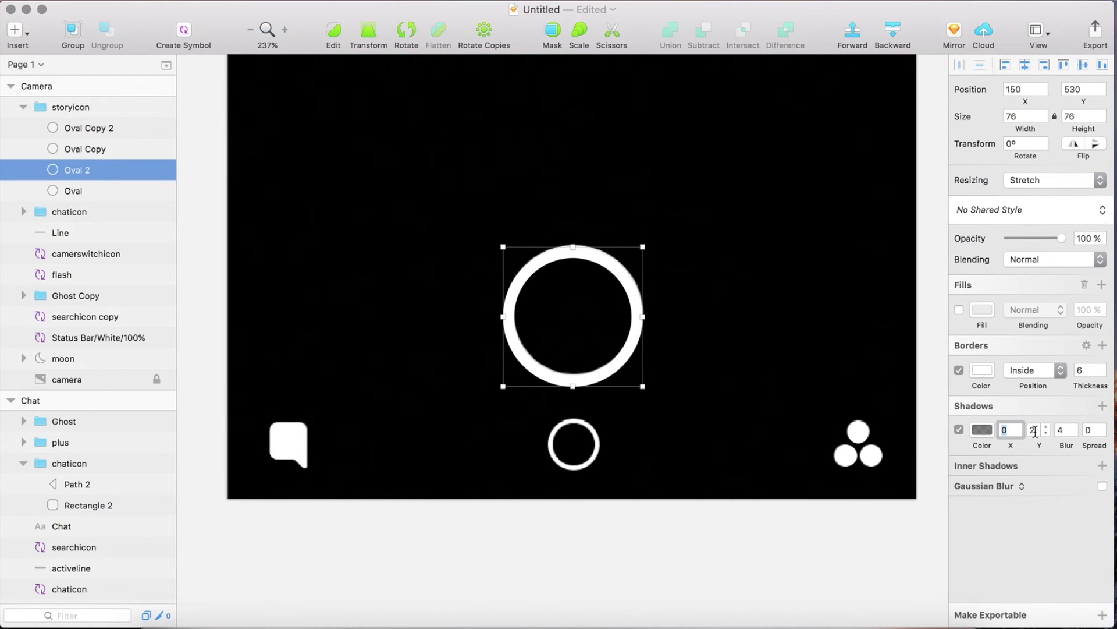
left_click(1034, 431)
type("0")
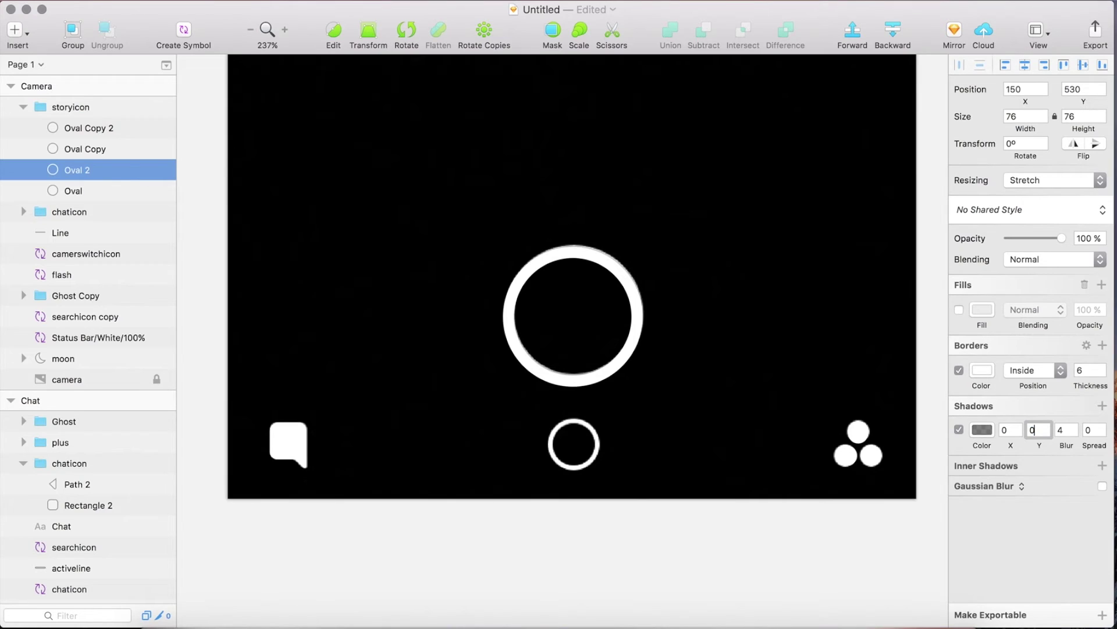
left_click(1074, 434)
left_click(982, 430)
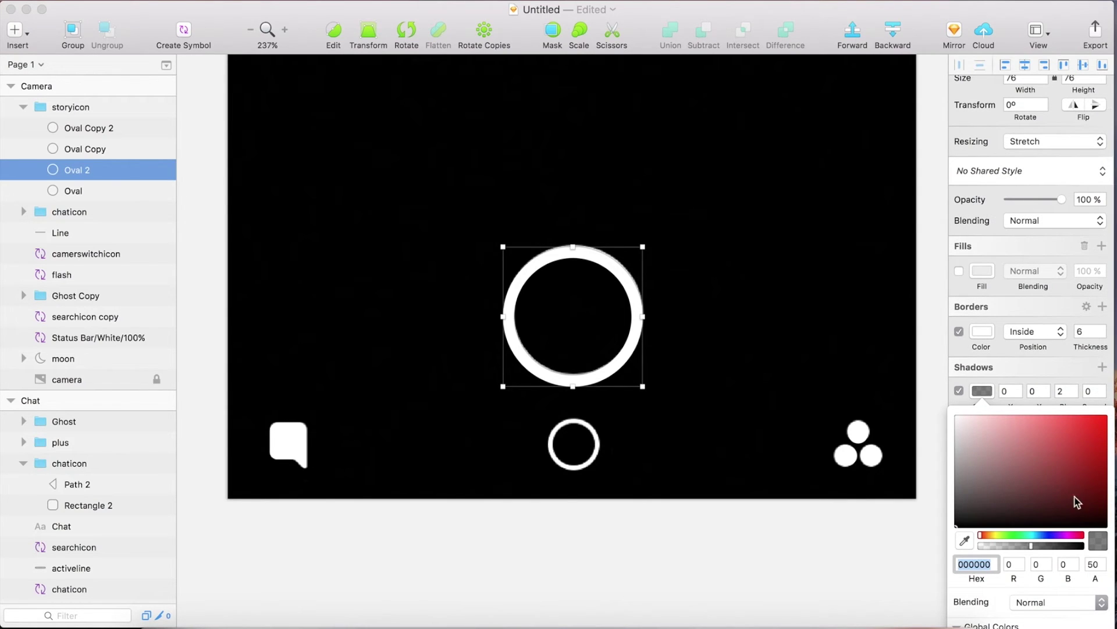
double_click(1096, 563)
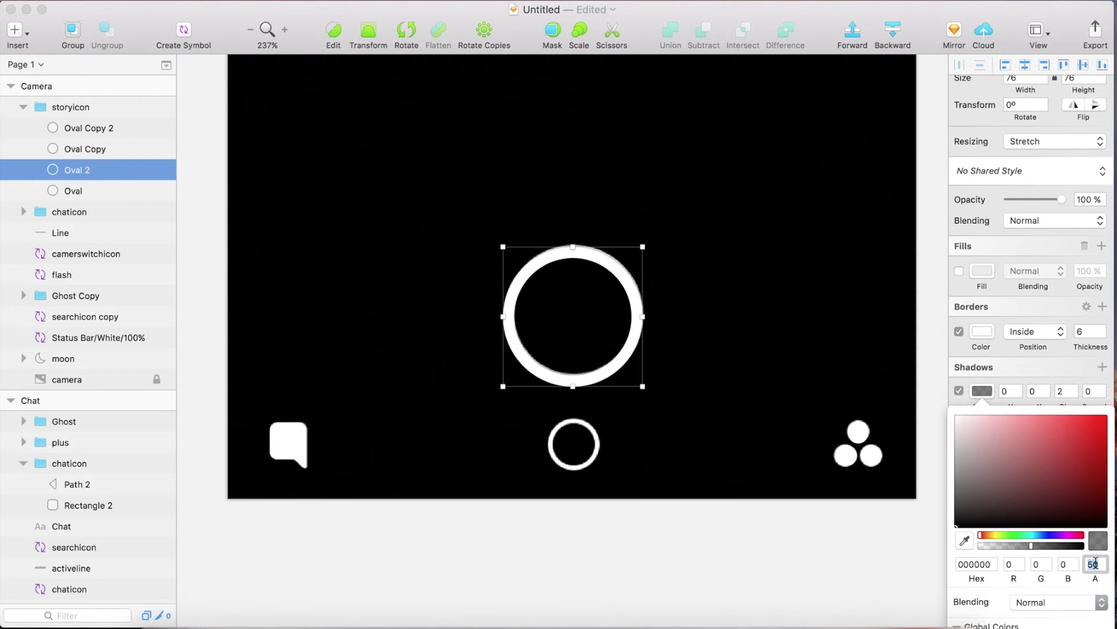
type("30")
key("Return")
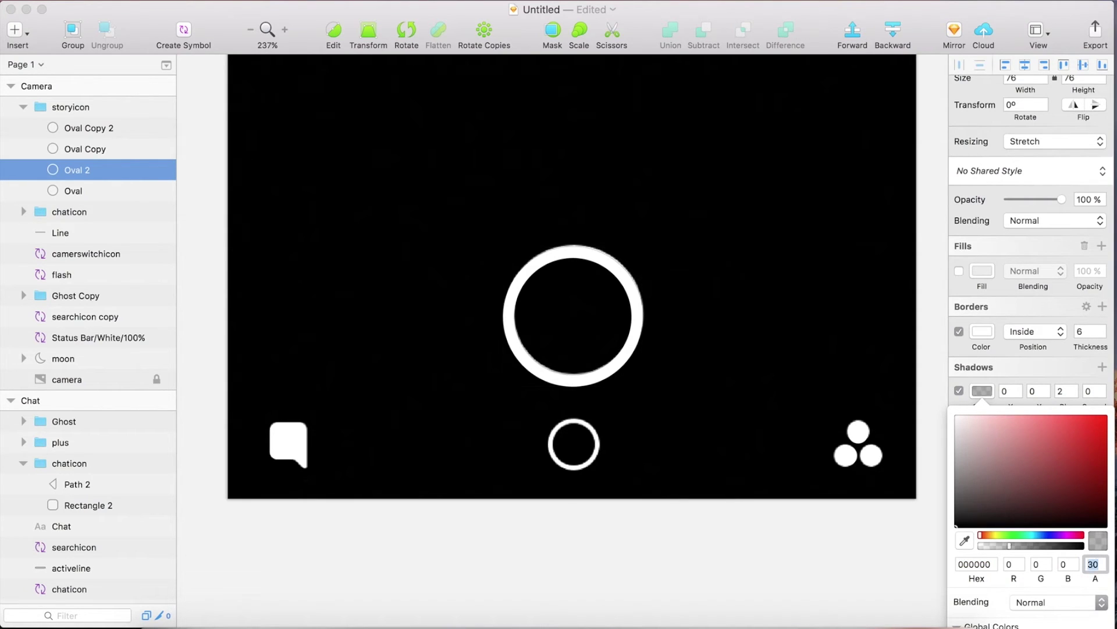
left_click(987, 389)
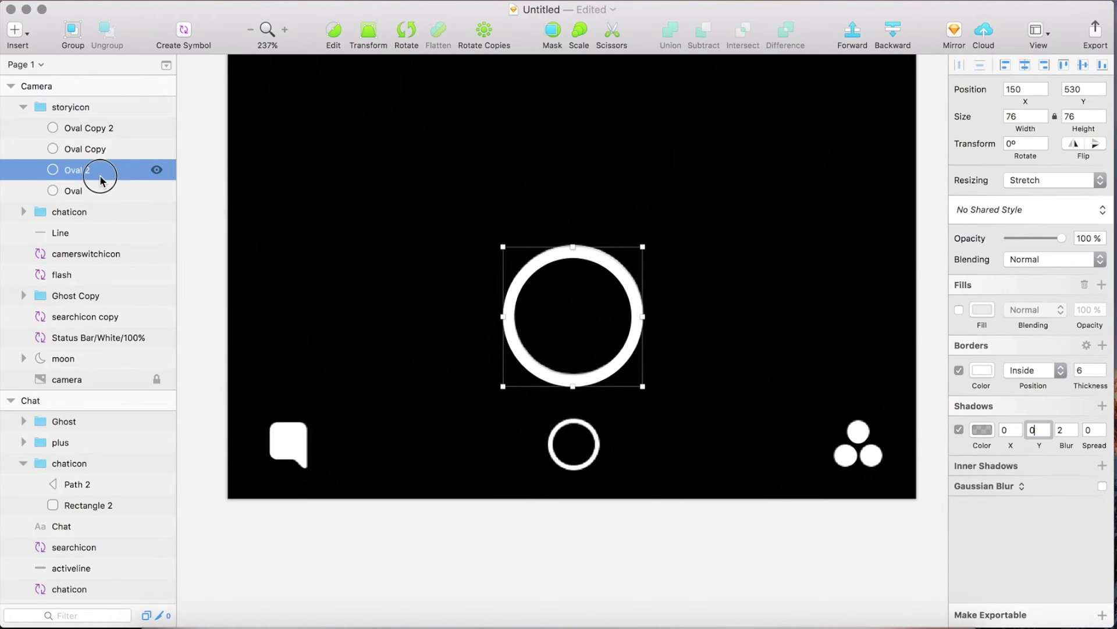
Move Oval 2 to the top of the layer list and check its distances to the artboard edges
left_click_drag(100, 175, 92, 105)
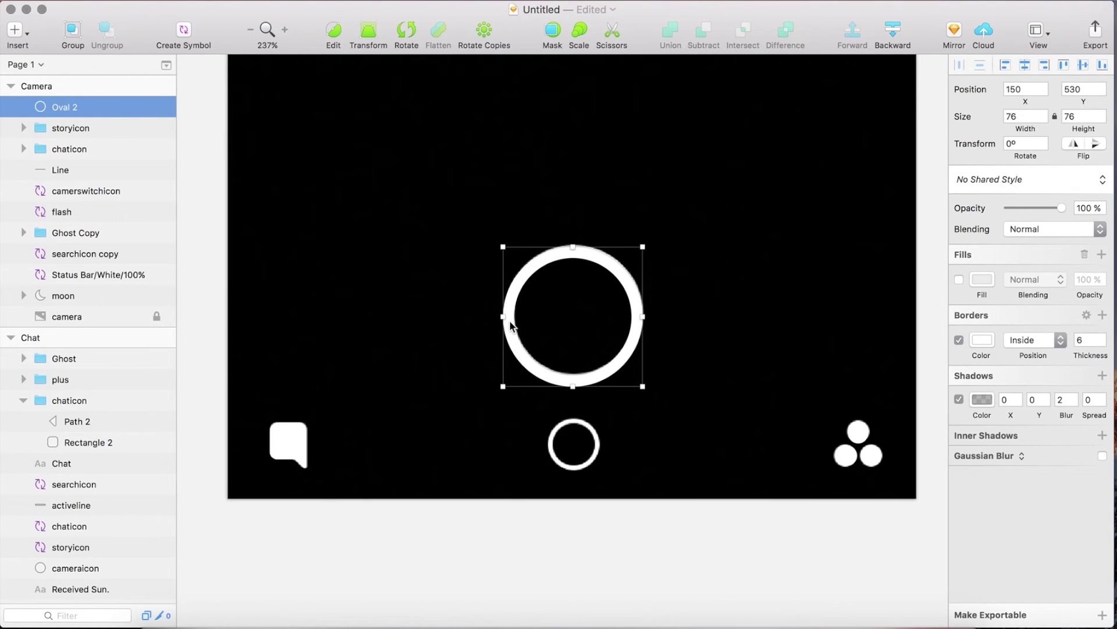
left_click_drag(511, 325, 518, 418)
key("alt")
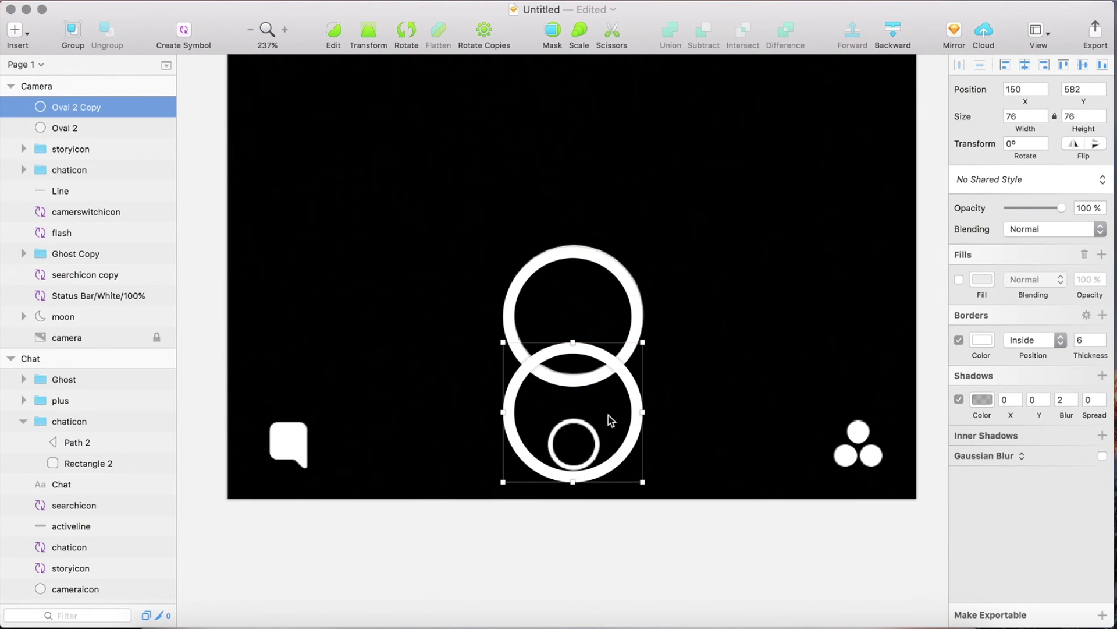
Shrink the copied ring to 28×28 with a 2-pixel border
left_click(1027, 118)
type("28")
key("Return")
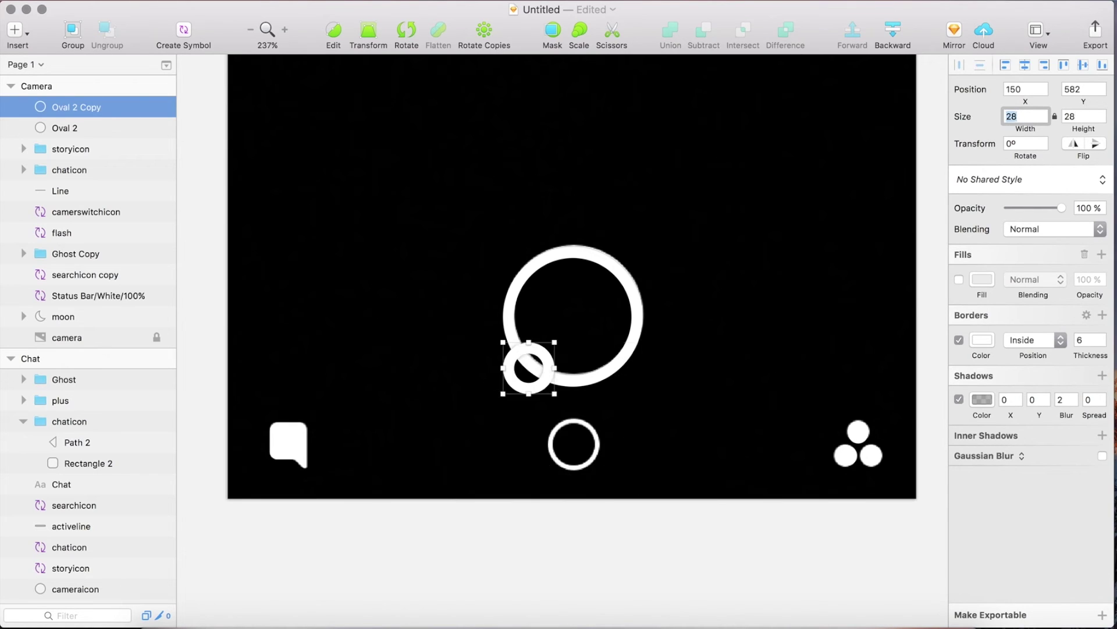
left_click(1102, 344)
left_click(1102, 344)
left_click(1102, 344)
left_click(1102, 343)
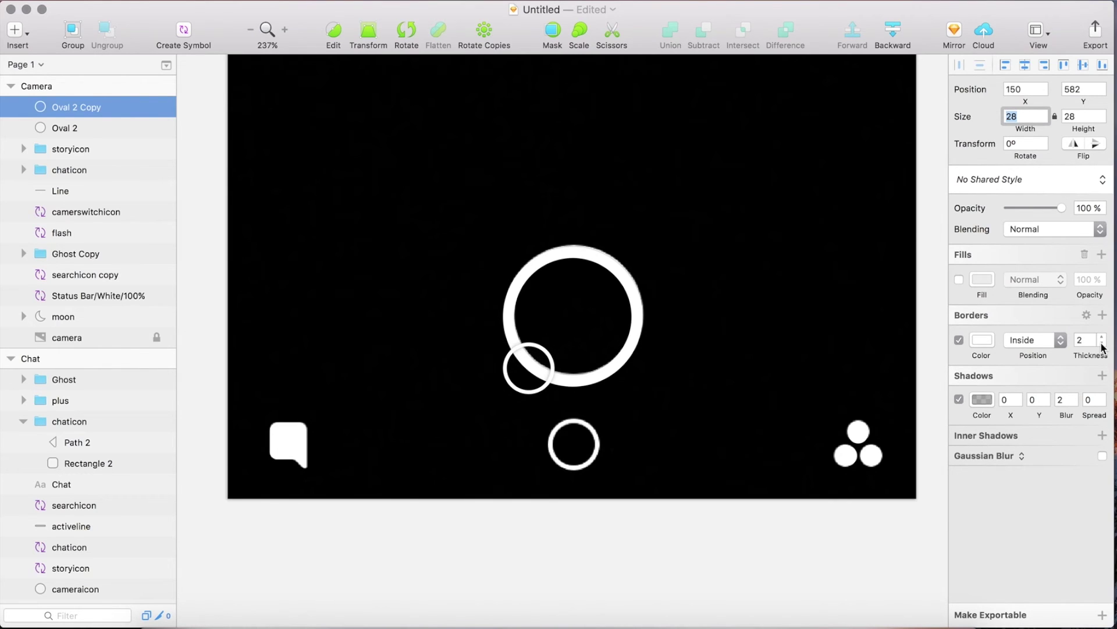
Nudge the small ring to 174,623, centred between the bottom icons
left_click(533, 390)
left_click(540, 394)
key("Down")
key("Down")
key("Down")
key("Down")
key("Down")
key("Down")
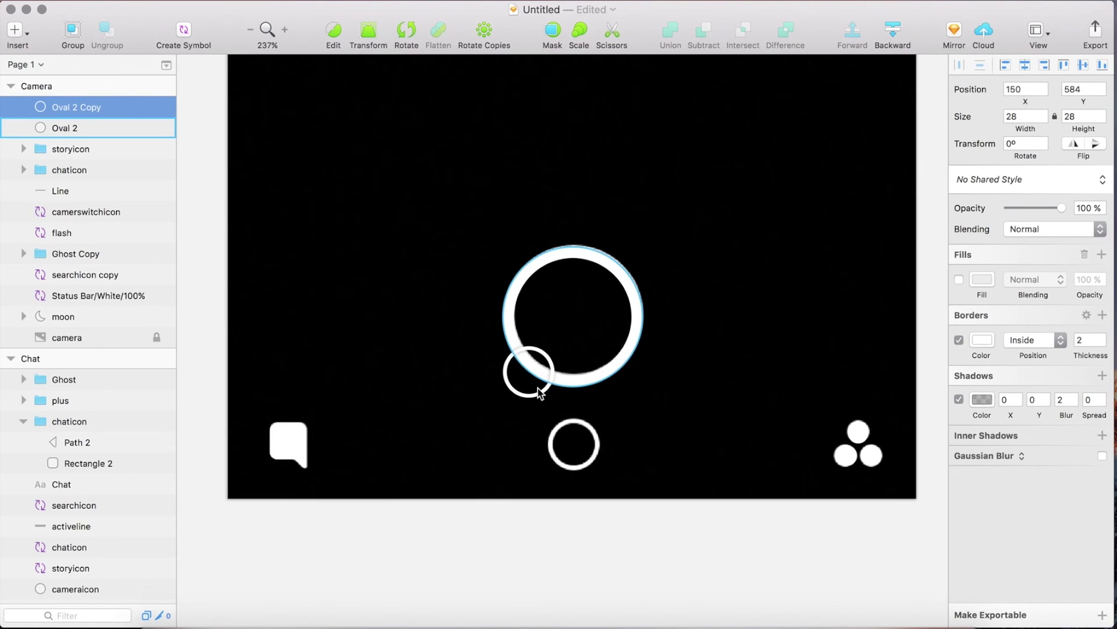
key("Down")
key("Down")
key("Down")
key("Down")
key("Down")
key("Down")
key("Down")
key("Down")
key("Down")
key("Down")
key("Down")
key("Down")
key("Down")
key("Down")
key("Down")
key("Down")
key("Down")
key("Down")
key("Down")
key("Down")
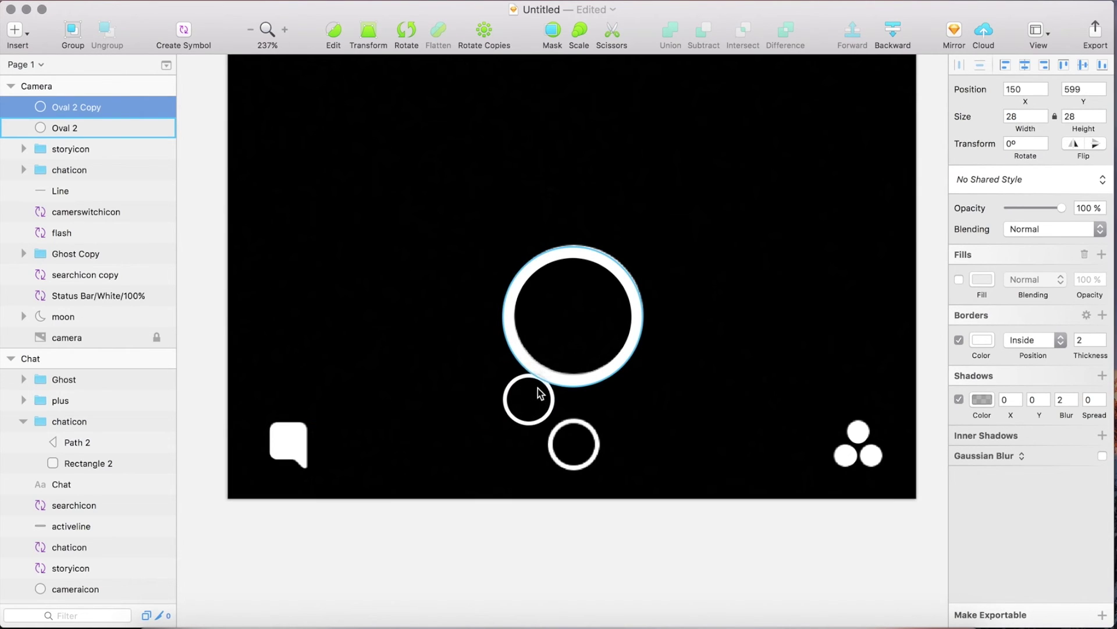
key("Down")
key("Down")
key("Down")
key("Down")
key("Down")
key("Down")
key("Down")
key("Down")
key("Down")
key("Down")
key("Down")
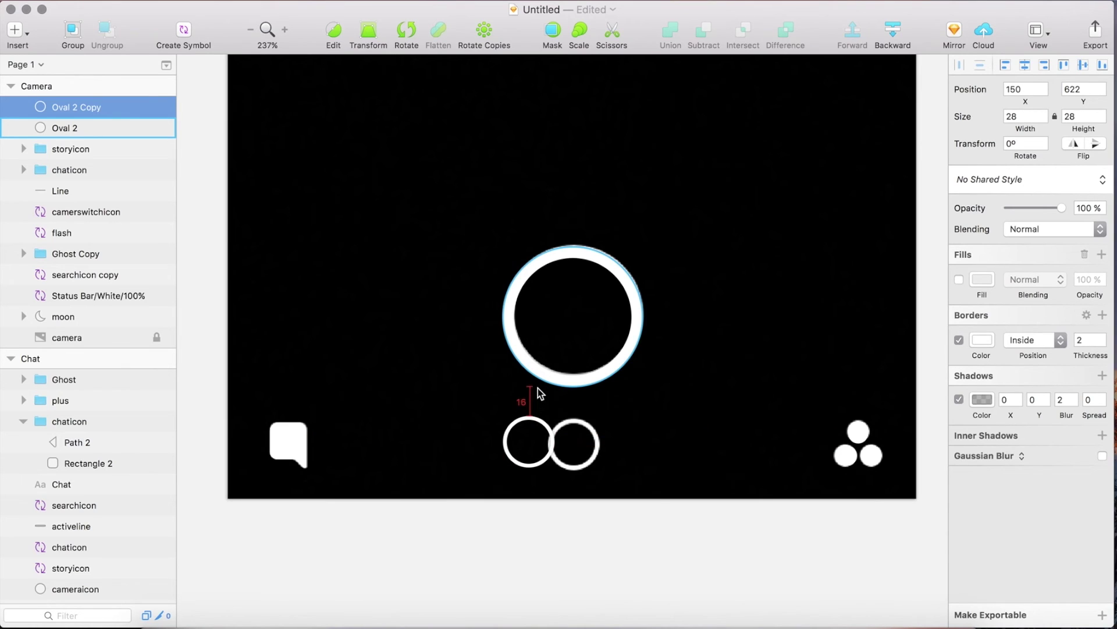
key("Right")
key("Right")
key("Right")
key("Right")
key("Right")
key("Right")
key("Right")
key("Right")
key("Right")
key("Right")
key("Right")
key("Right")
key("Right")
key("Right")
key("Right")
key("Right")
key("Right")
key("Right")
key("Right")
key("Right")
key("Right")
key("Right")
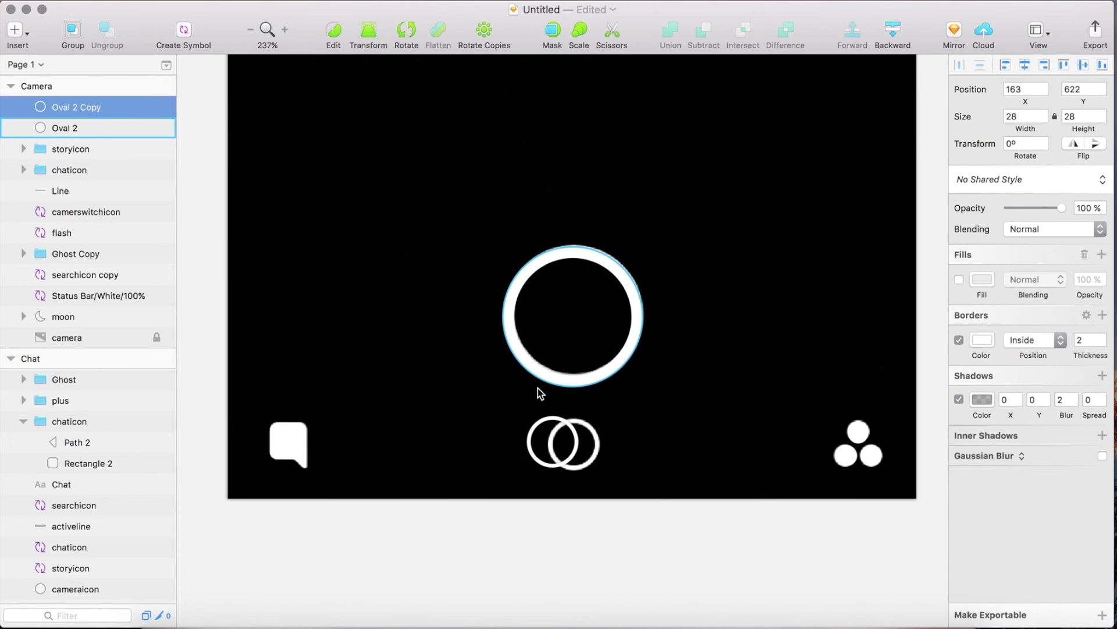
key("Right")
key("Down")
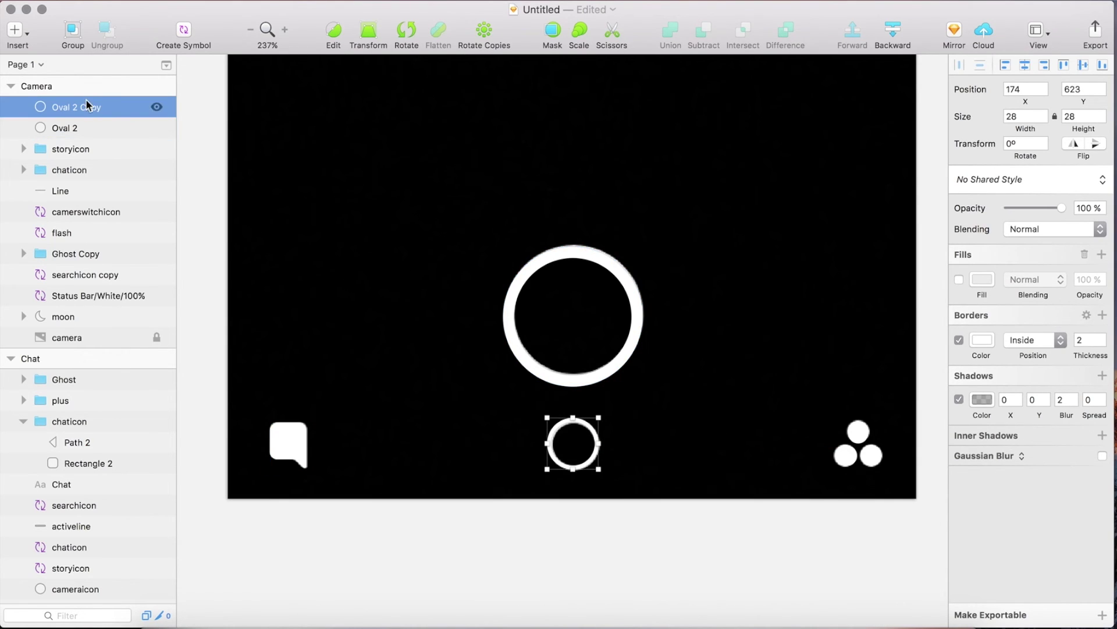
key("super+minus")
scroll(417, 192, "up", 5)
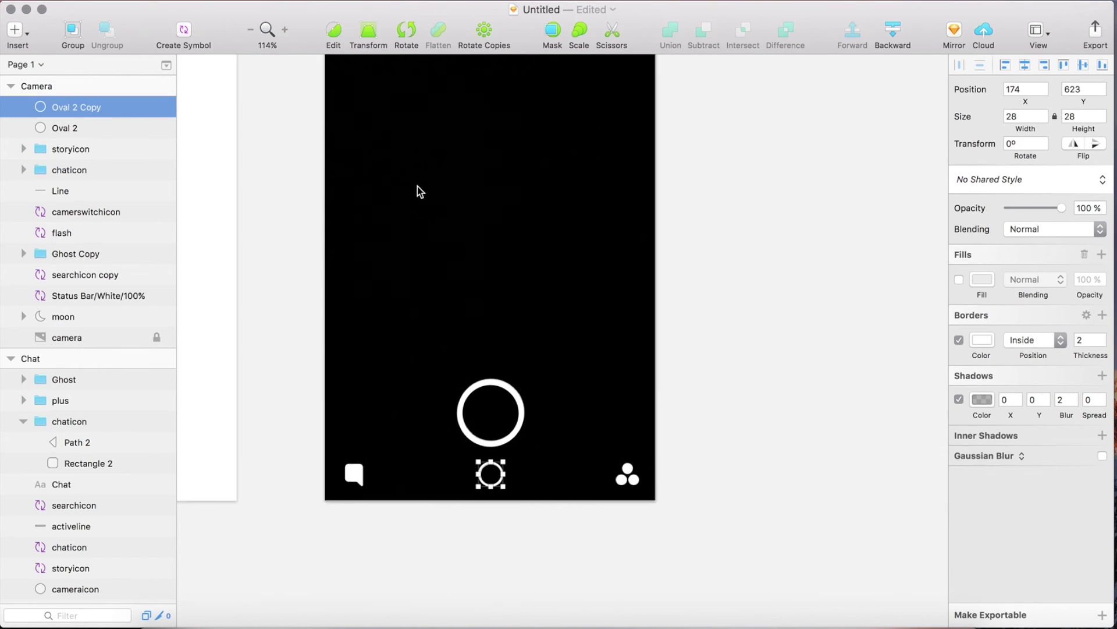
Hide the camera background photo layer so the artboard shows white
scroll(417, 192, "up", 3)
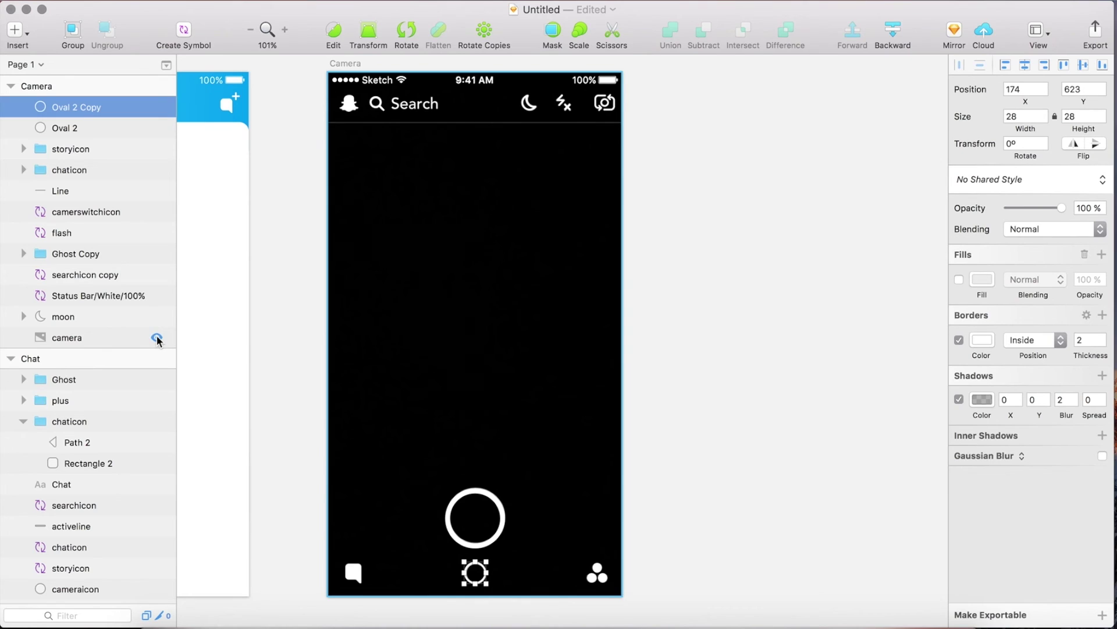
left_click(157, 338)
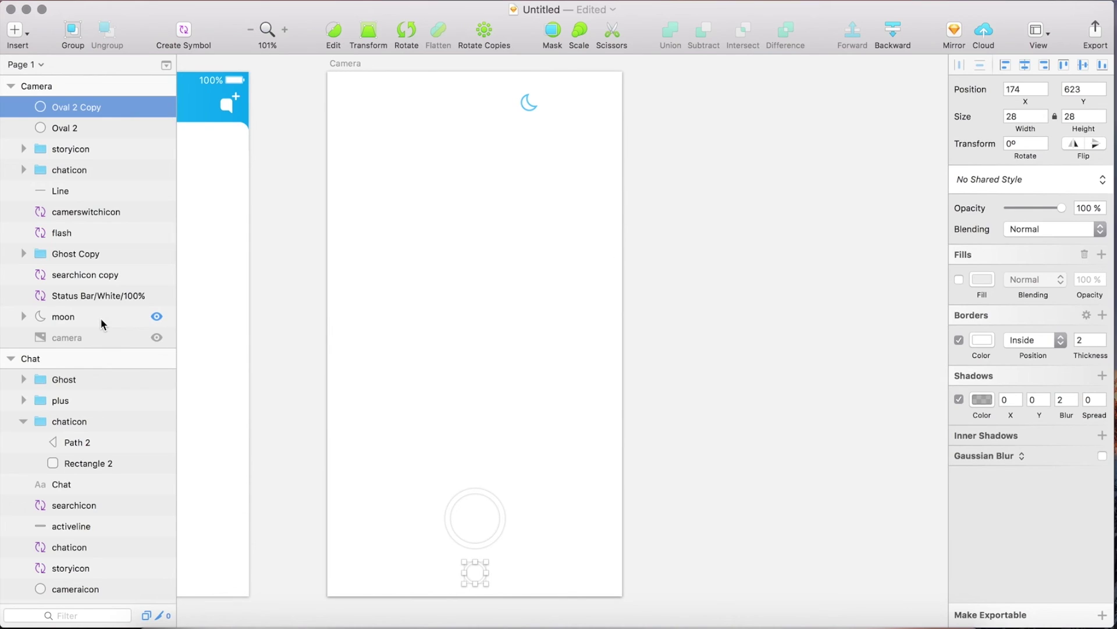
left_click(101, 324)
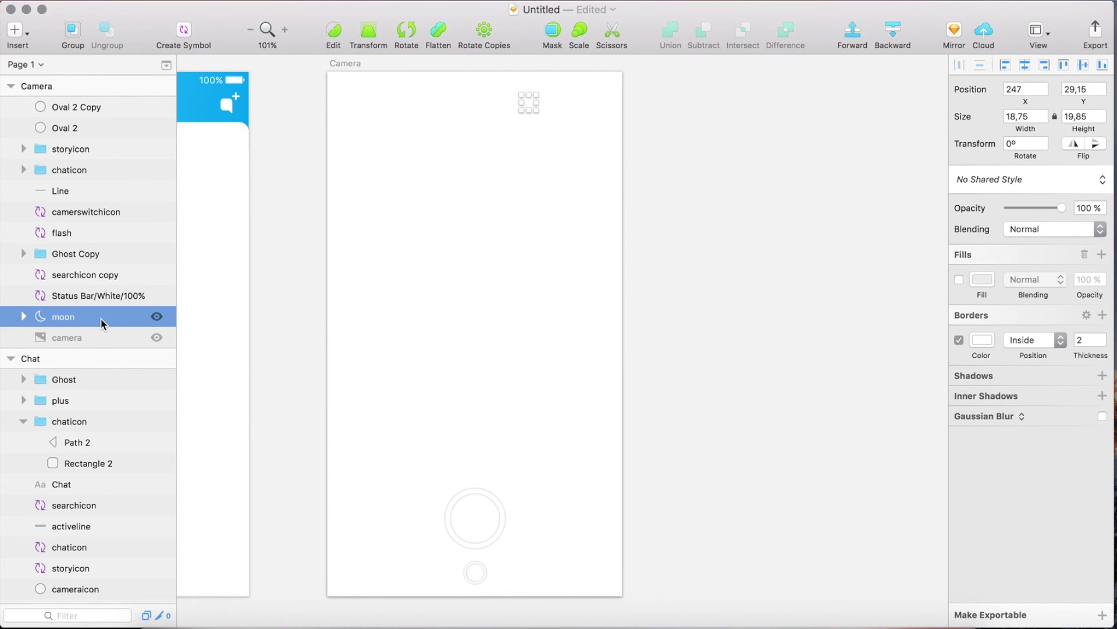
Add searchicon copy, Ghost Copy, flash, camerswitchicon, chaticon and storyicon to the moon selection
left_click(84, 291, "super")
left_click(84, 291, "super")
left_click(72, 270, "super")
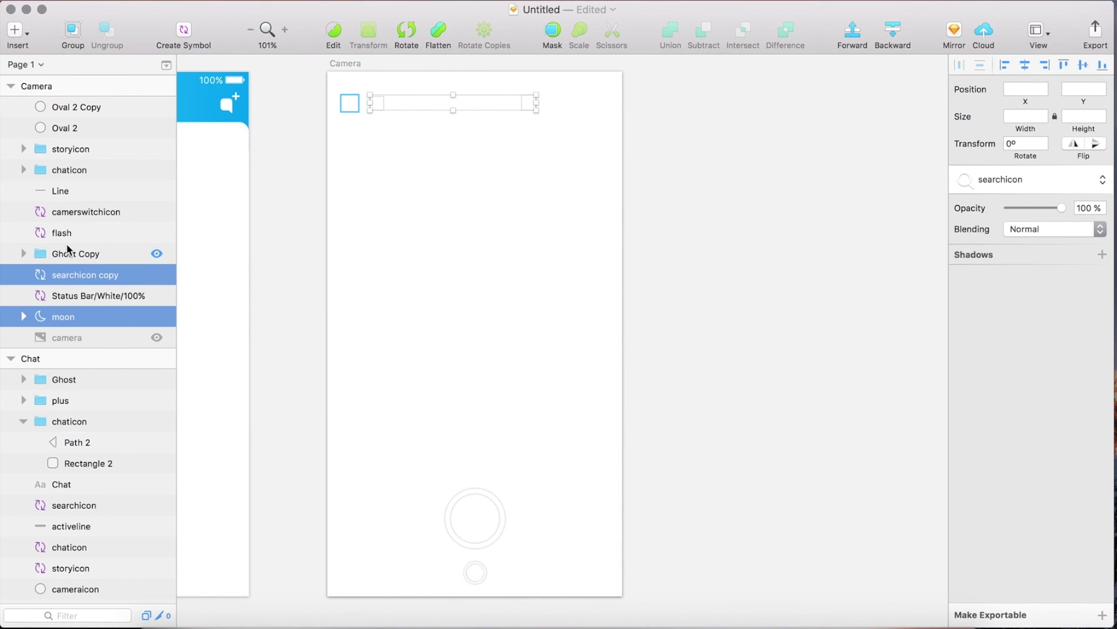
left_click(63, 259, "shift")
left_click(78, 240, "shift")
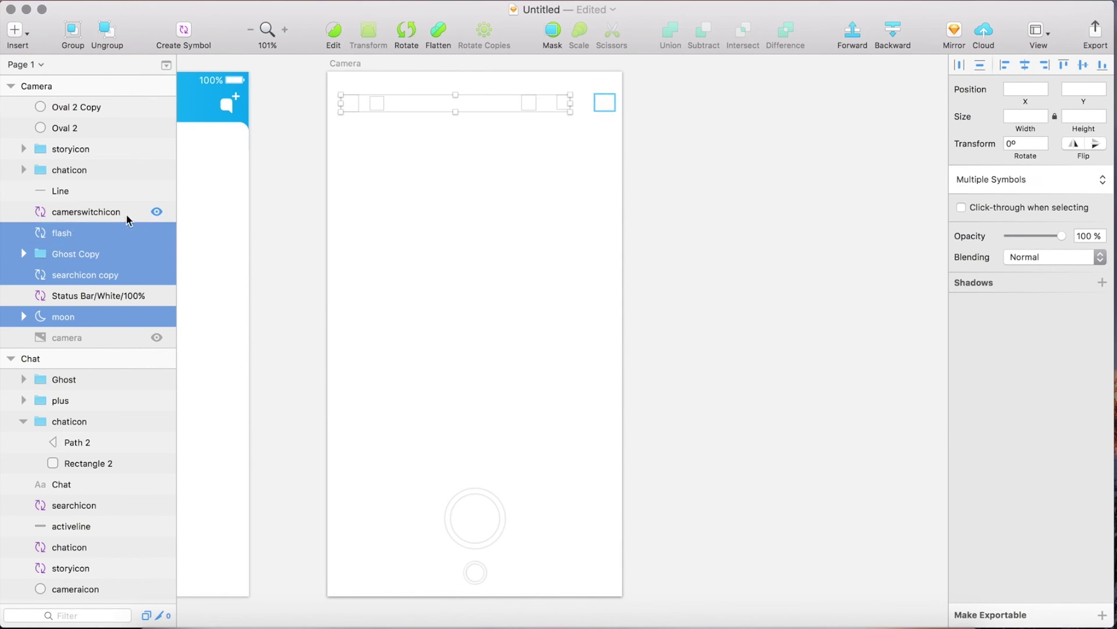
left_click(129, 211, "shift")
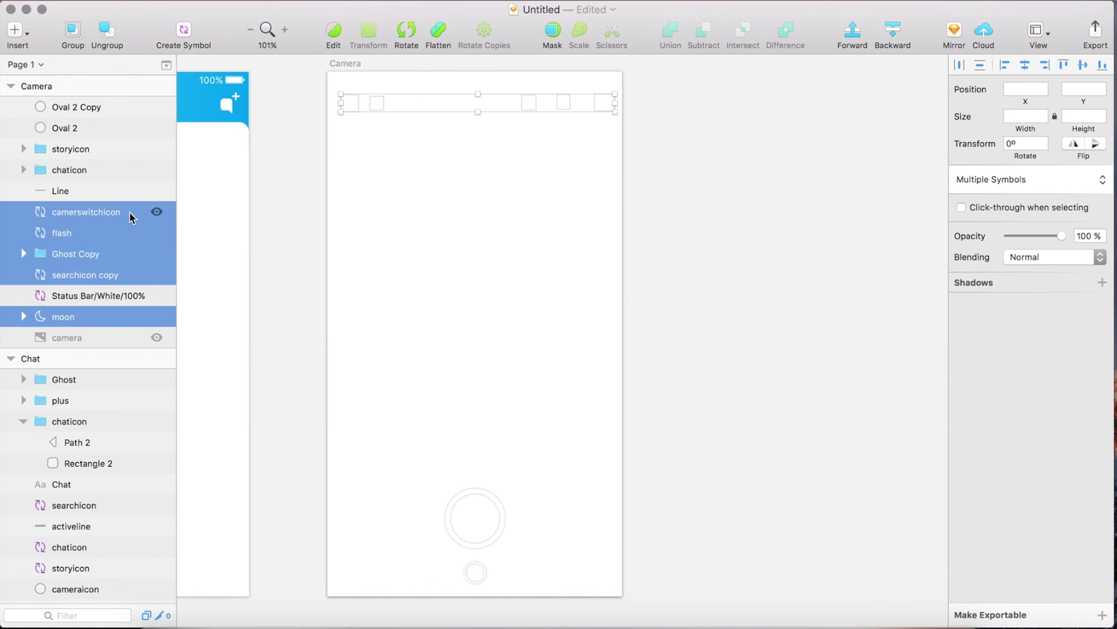
left_click(92, 173, "shift")
left_click(87, 152, "shift")
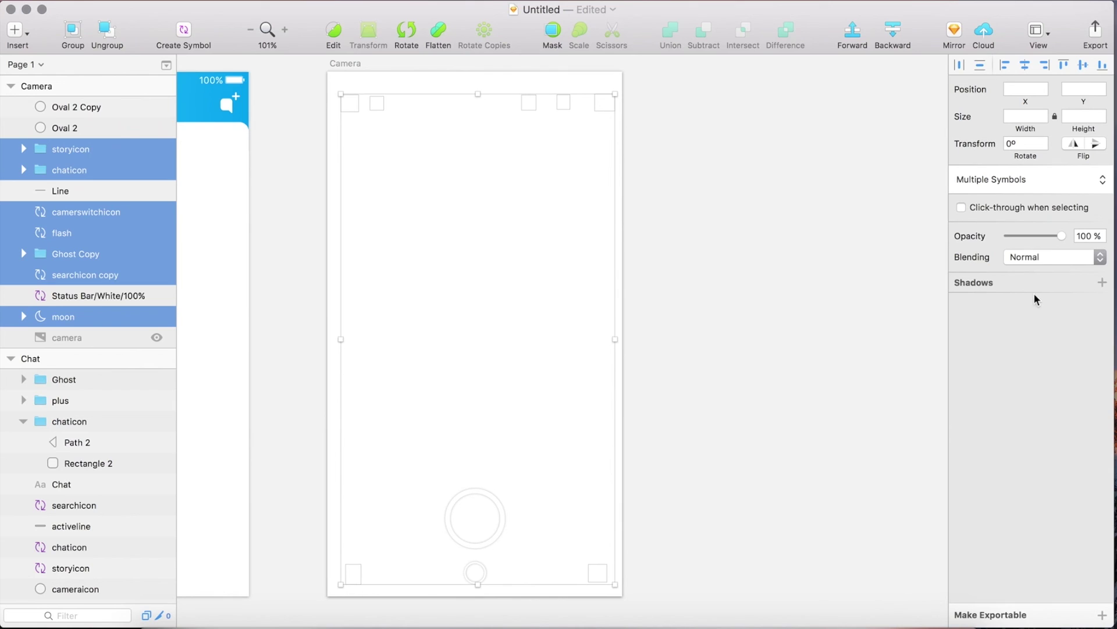
Add a black shadow to the selected icons with 0 offsets, blur 2 and 30% opacity
left_click(1103, 283)
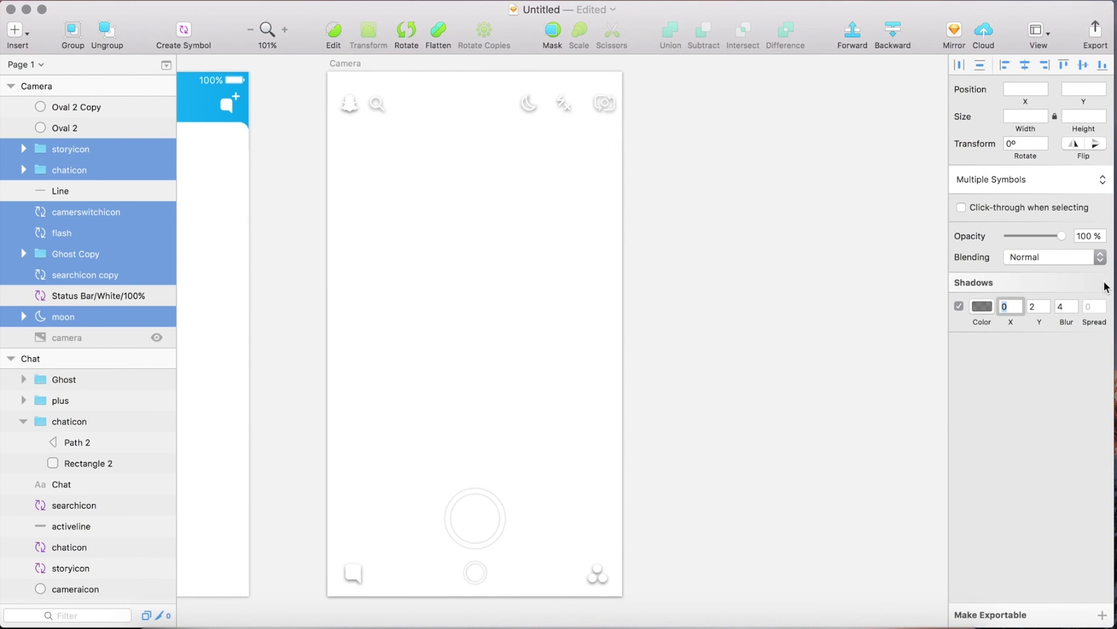
left_click(1047, 311)
left_click(1047, 311)
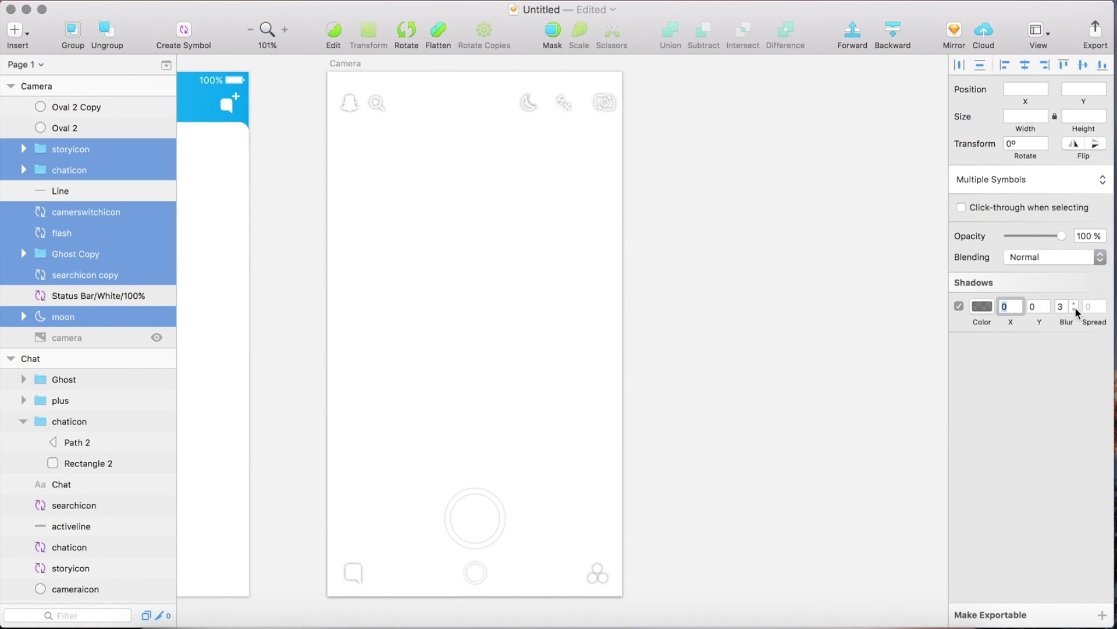
left_click(984, 313)
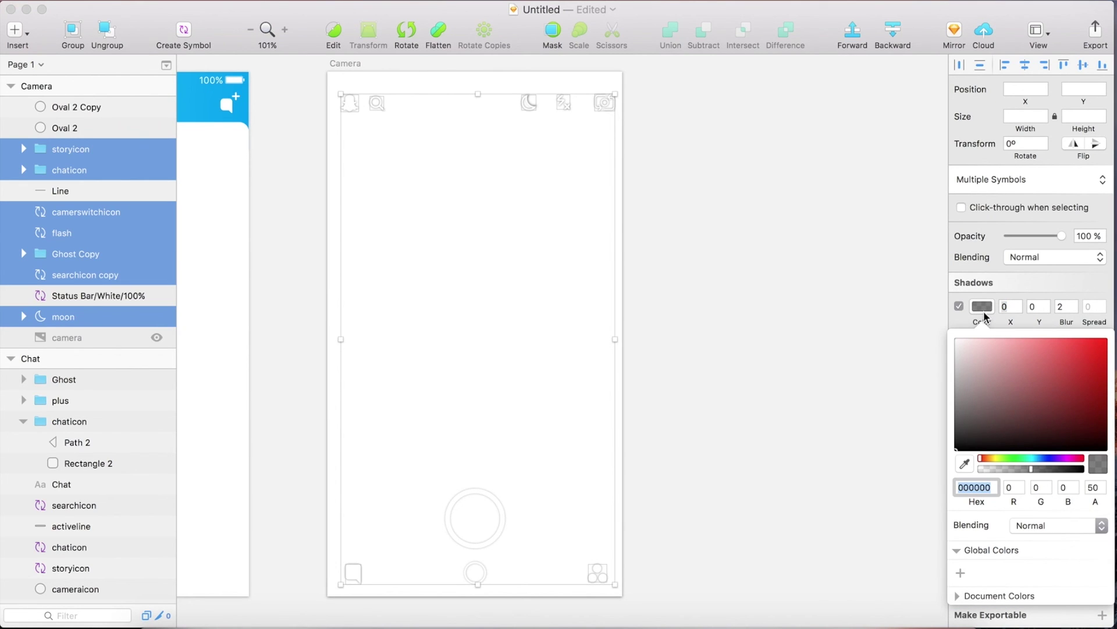
double_click(1092, 488)
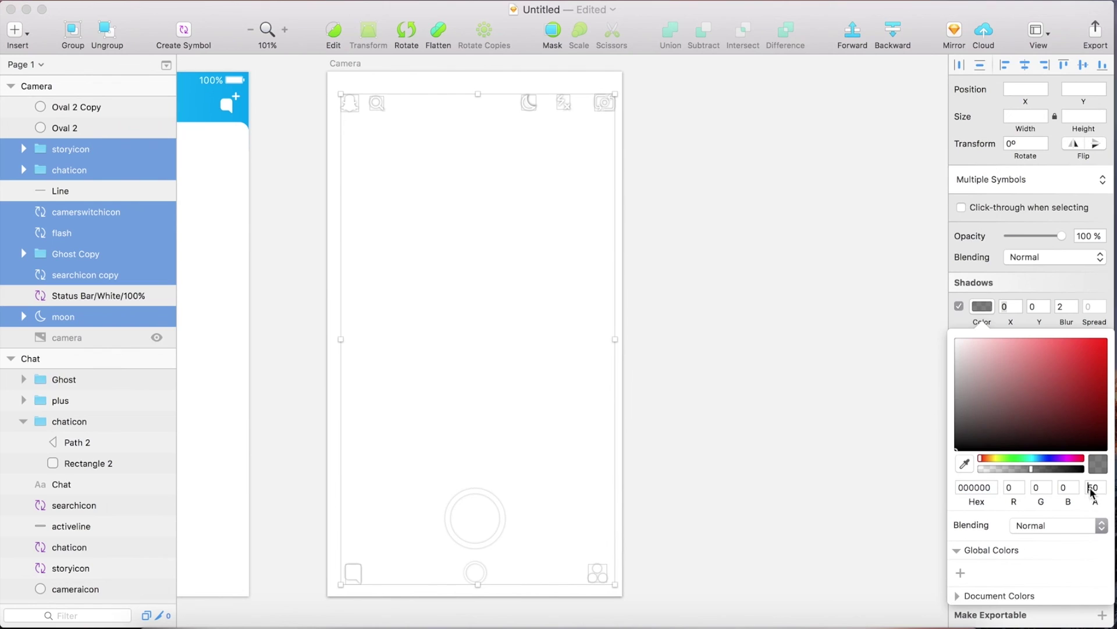
type("30")
key("Return")
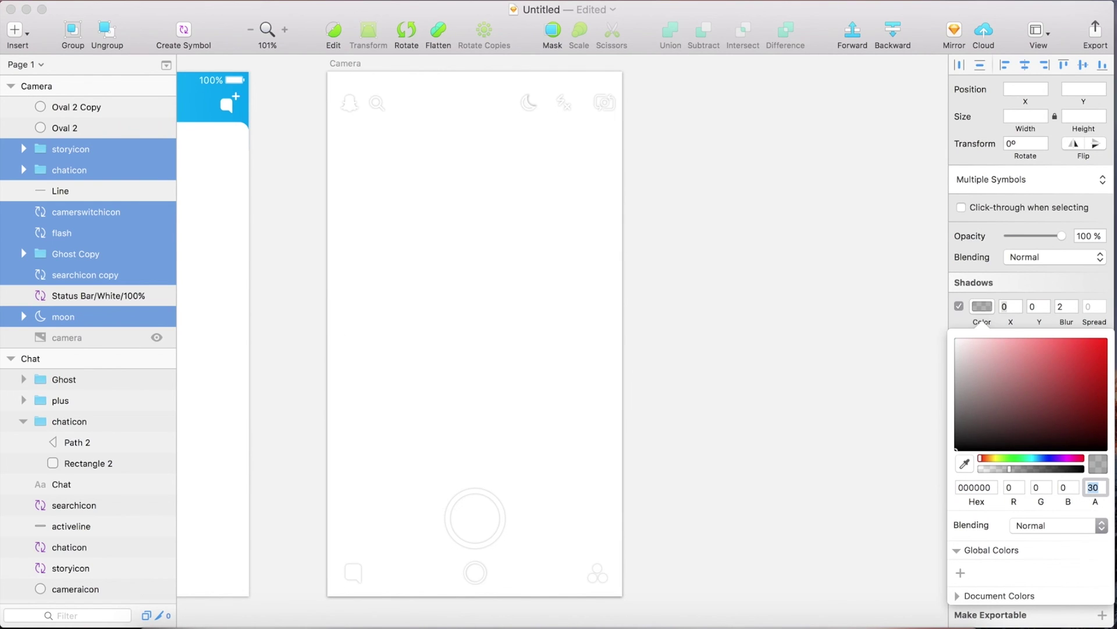